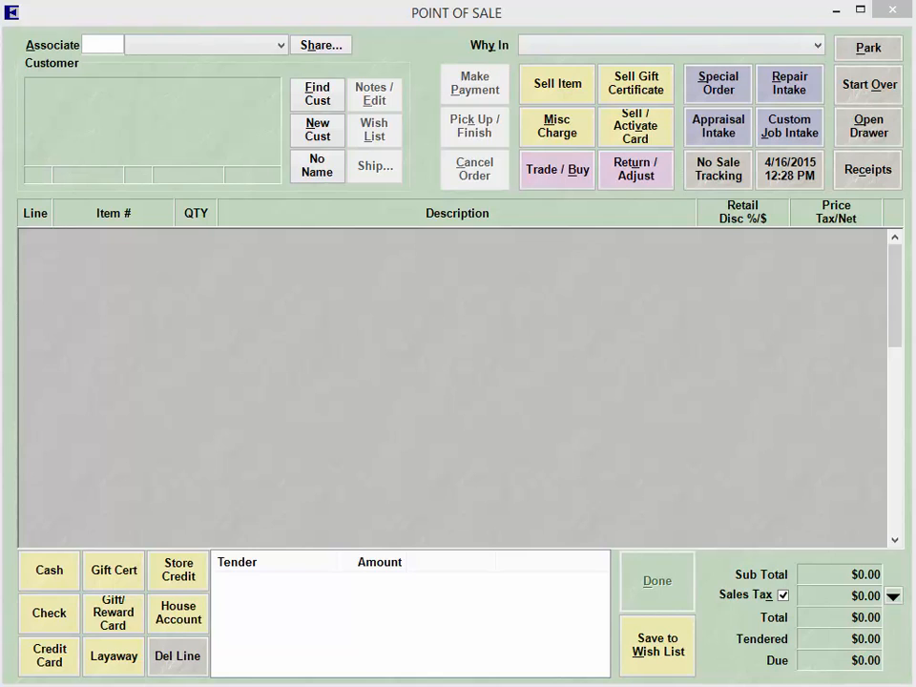
Assign associate 1 to the sale and attach the customer found by the start of their last name and first initial
{"action": "left_click", "coordinate": [144, 47]}
{"action": "left_click", "coordinate": [148, 120]}
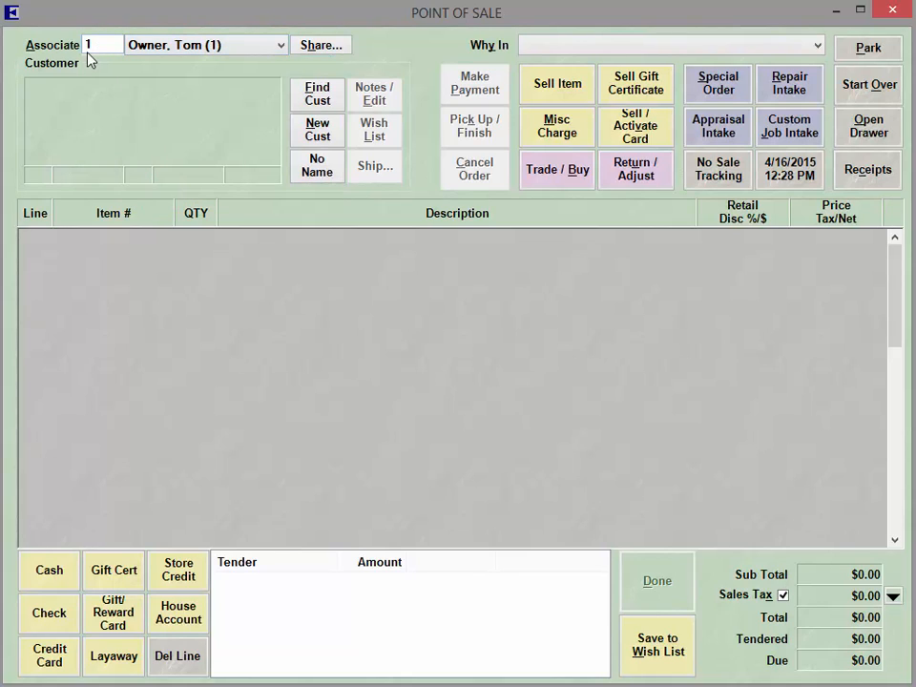
{"action": "left_click", "coordinate": [316, 98]}
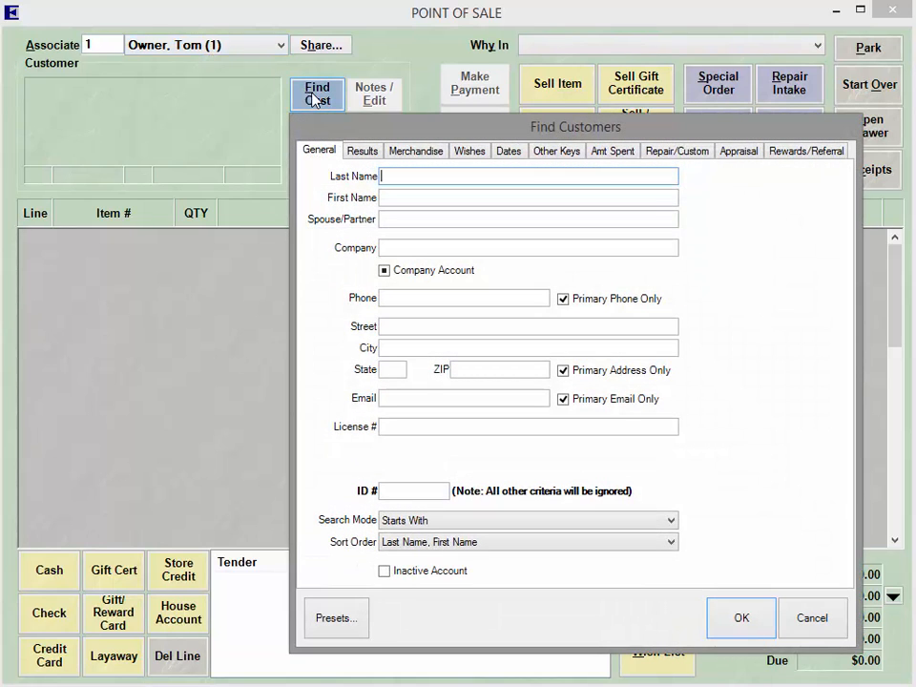
{"action": "type", "text": "abb"}
{"action": "left_click", "coordinate": [418, 194]}
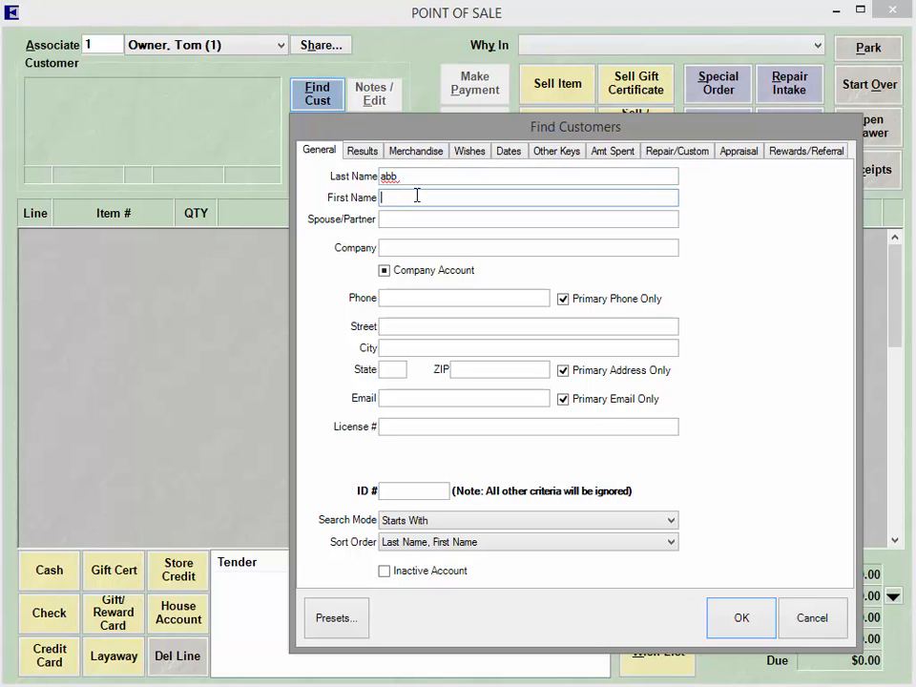
{"action": "type", "text": "m"}
{"action": "left_click", "coordinate": [733, 619]}
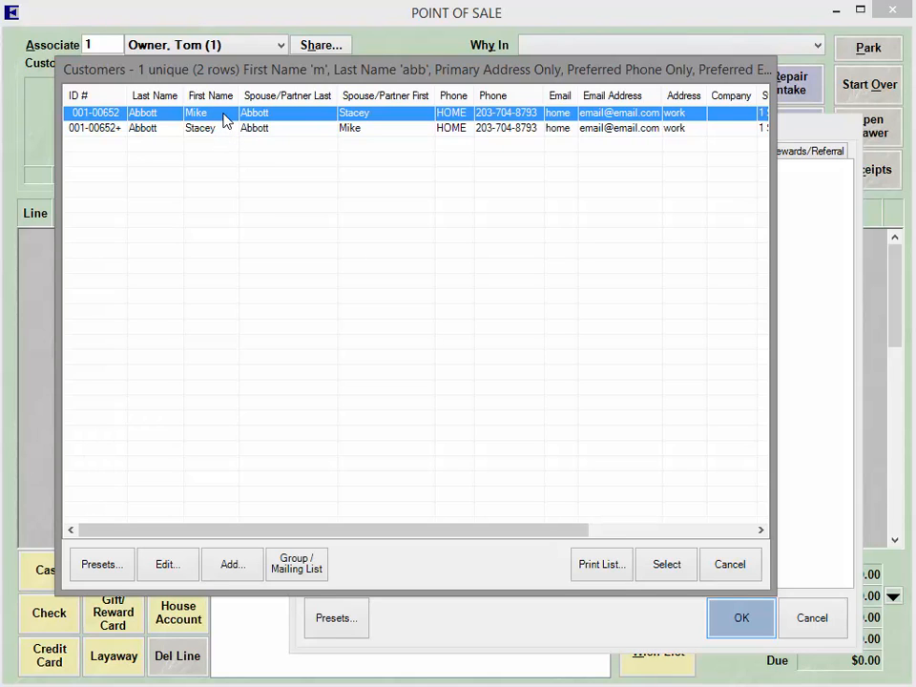
{"action": "left_click", "coordinate": [666, 564]}
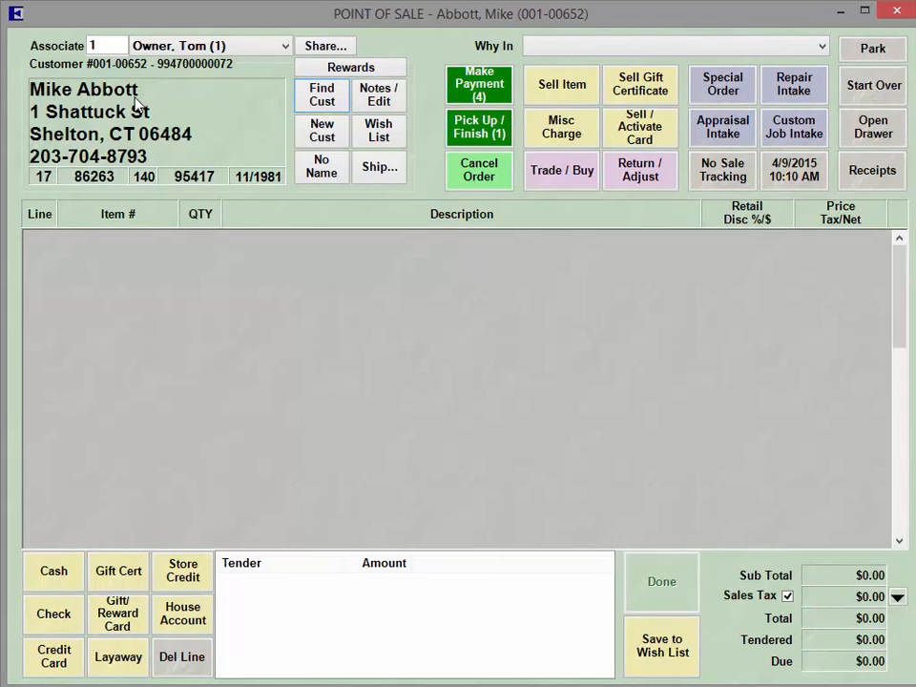
Open the attached customer's record to review the details, then save and close it
{"action": "double_click", "coordinate": [137, 108]}
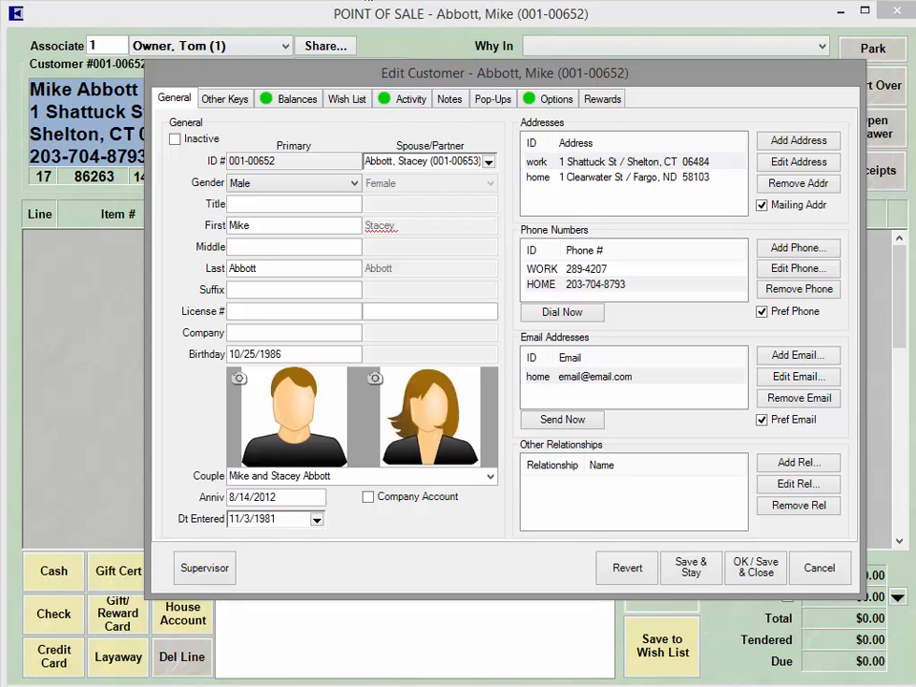
{"action": "left_click", "coordinate": [754, 567]}
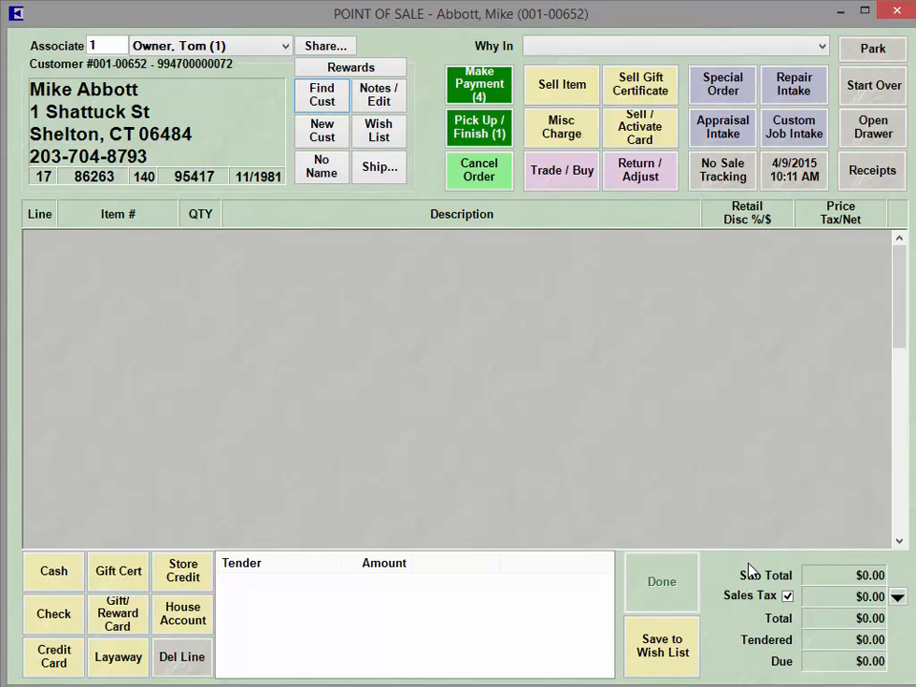
Add a sale line for item 100-4220, the three-stone engagement ring
{"action": "left_click", "coordinate": [569, 99]}
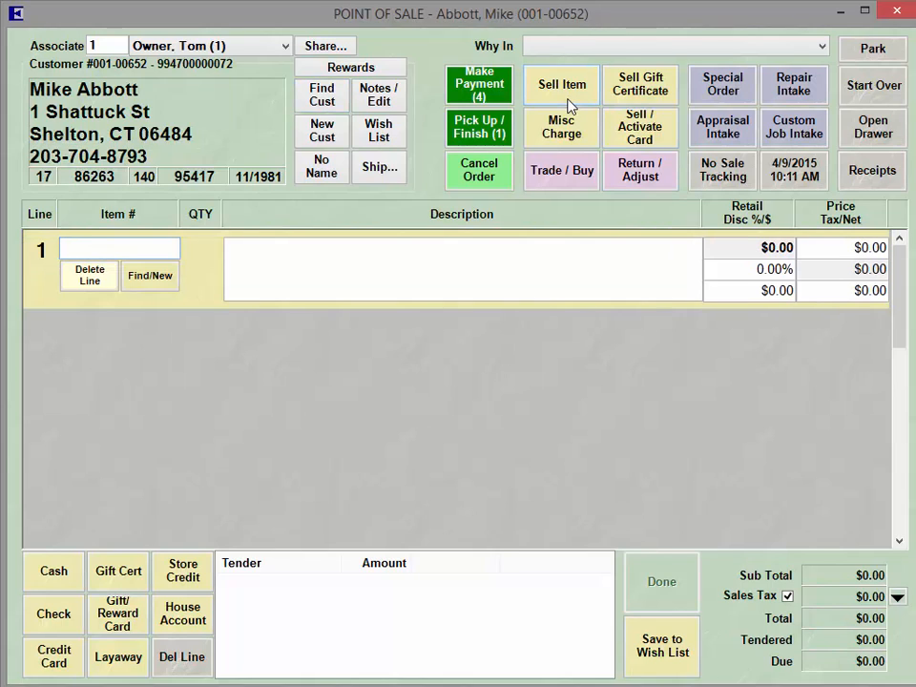
{"action": "type", "text": "100-4220"}
{"action": "key", "text": "Return"}
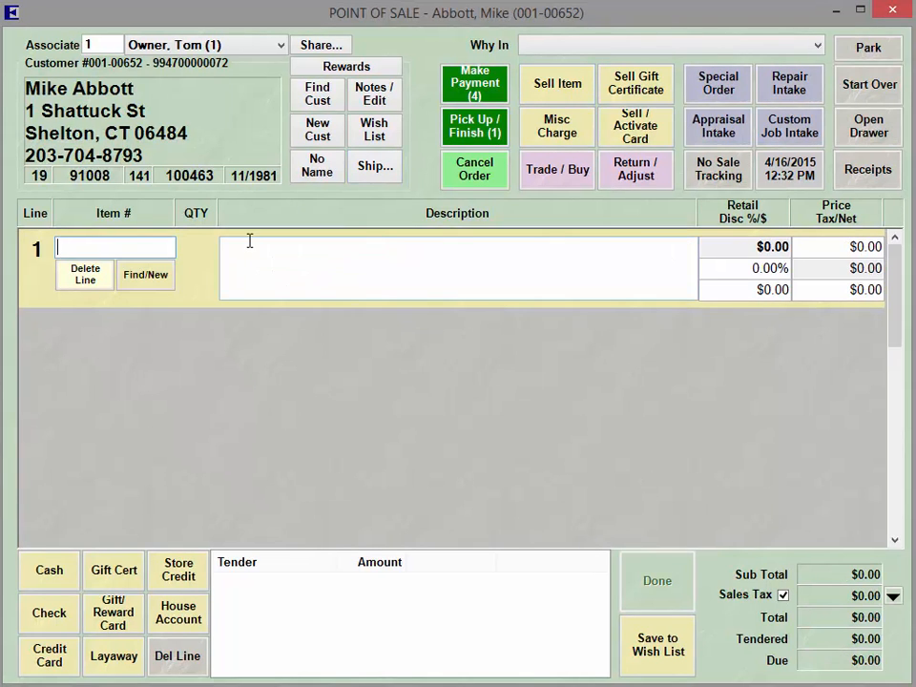
Search the inventory from the sale line for items in category 100, Diamond Engagement Rings
{"action": "left_click", "coordinate": [148, 279]}
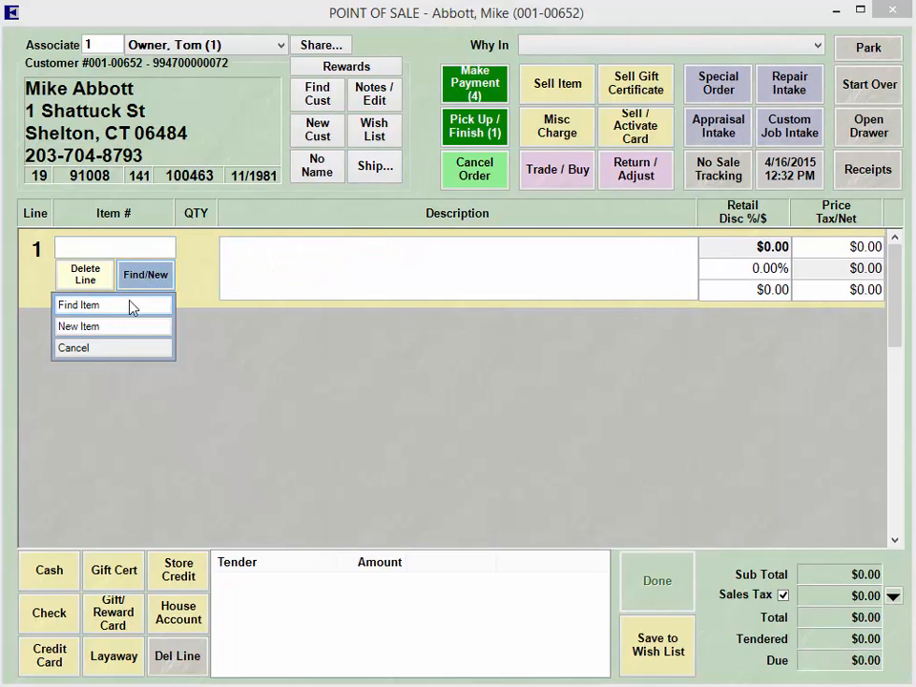
{"action": "left_click", "coordinate": [132, 306]}
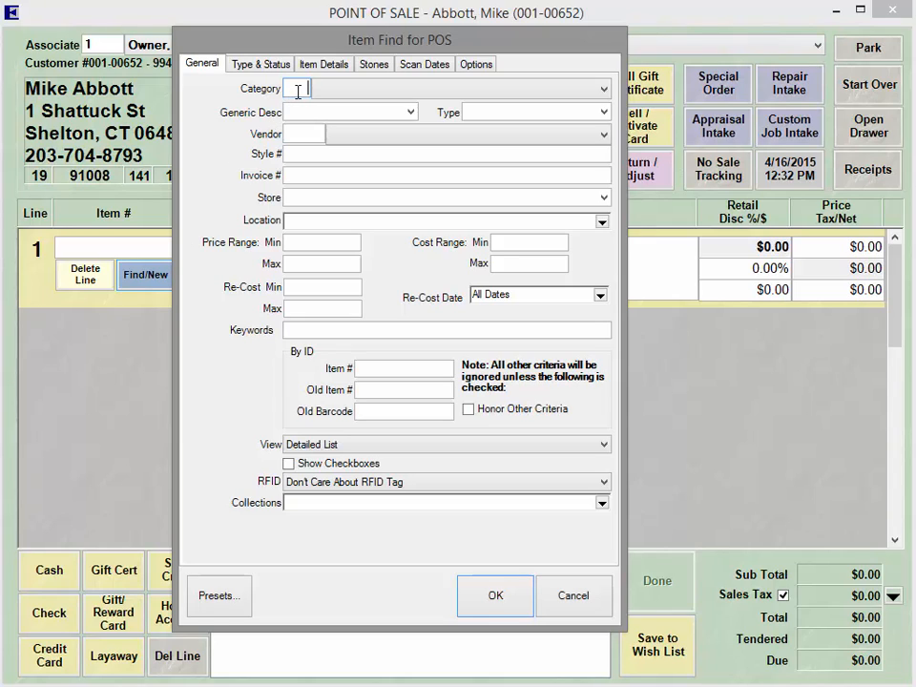
{"action": "type", "text": "00"}
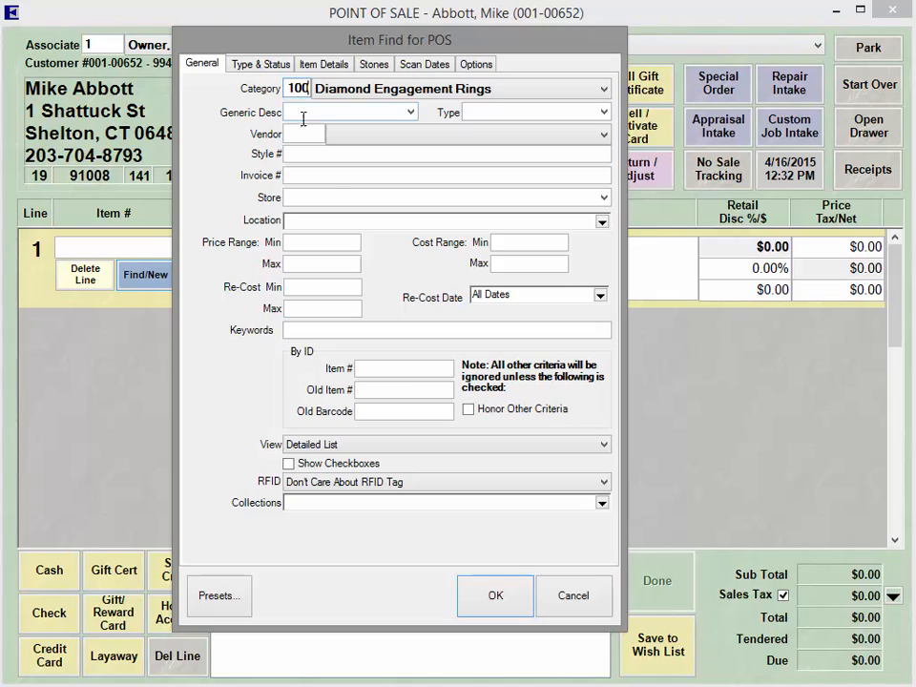
{"action": "left_click", "coordinate": [482, 596]}
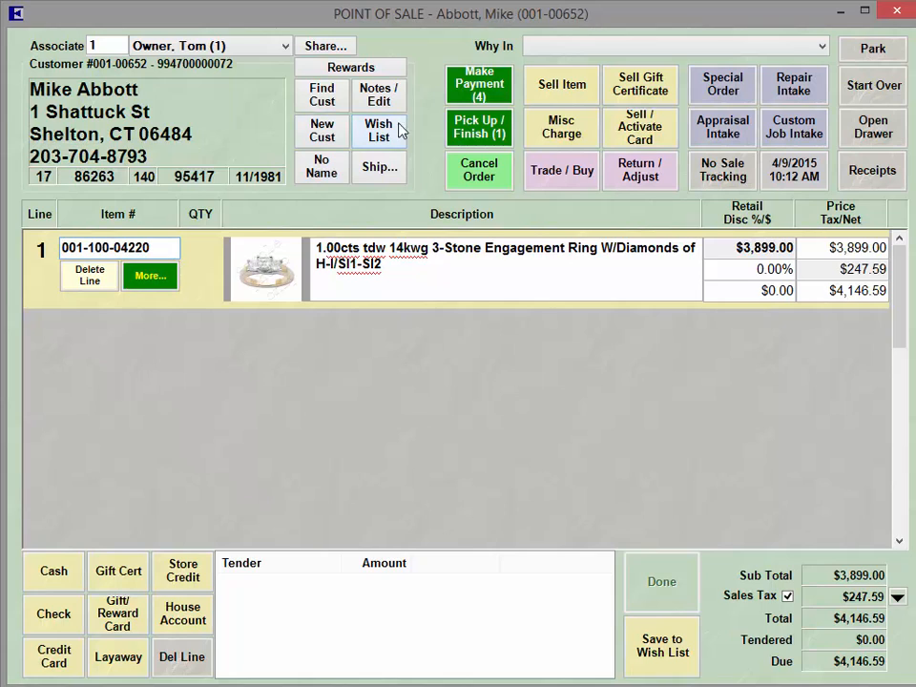
Add a second sale line for item 150-4706, the ideal cut diamond earrings
{"action": "left_click", "coordinate": [587, 93]}
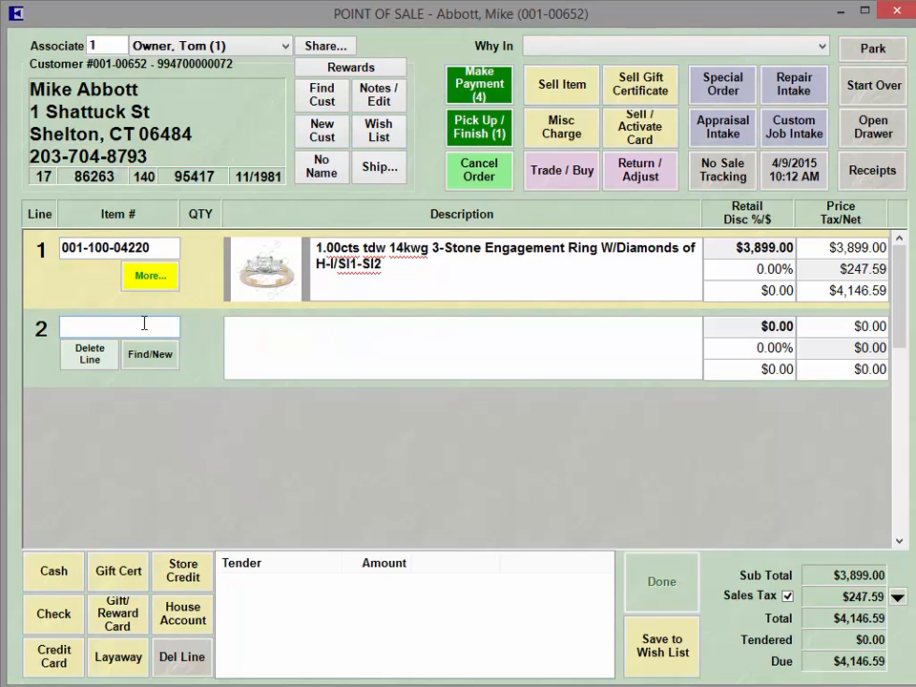
{"action": "type", "text": "150-4706"}
{"action": "key", "text": "Return"}
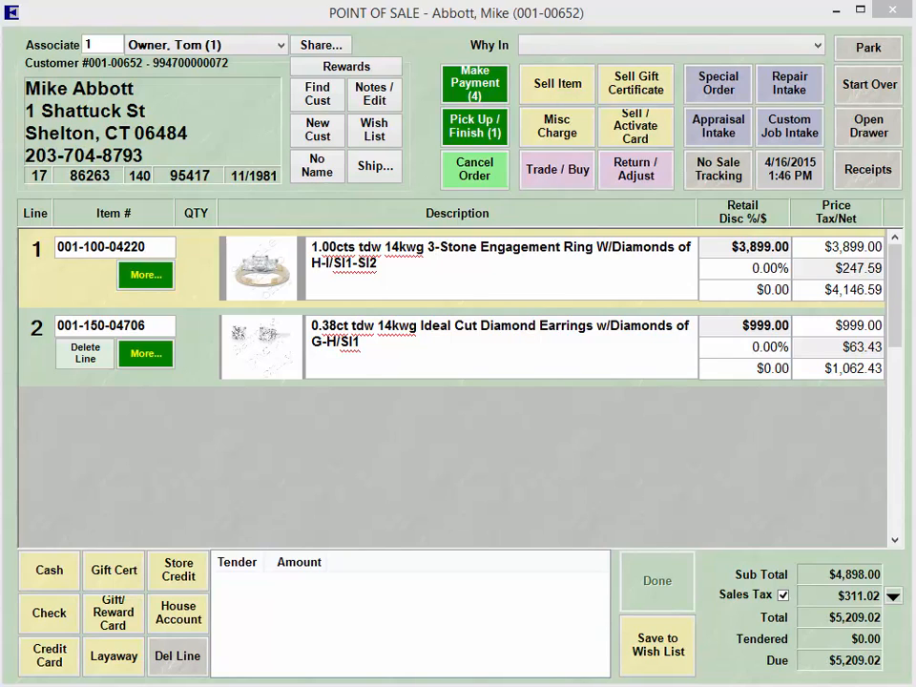
Discount the earrings on line 2 by setting their tax-inclusive net price to $900
{"action": "left_click_drag", "start_coordinate": [837, 325], "coordinate": [883, 328]}
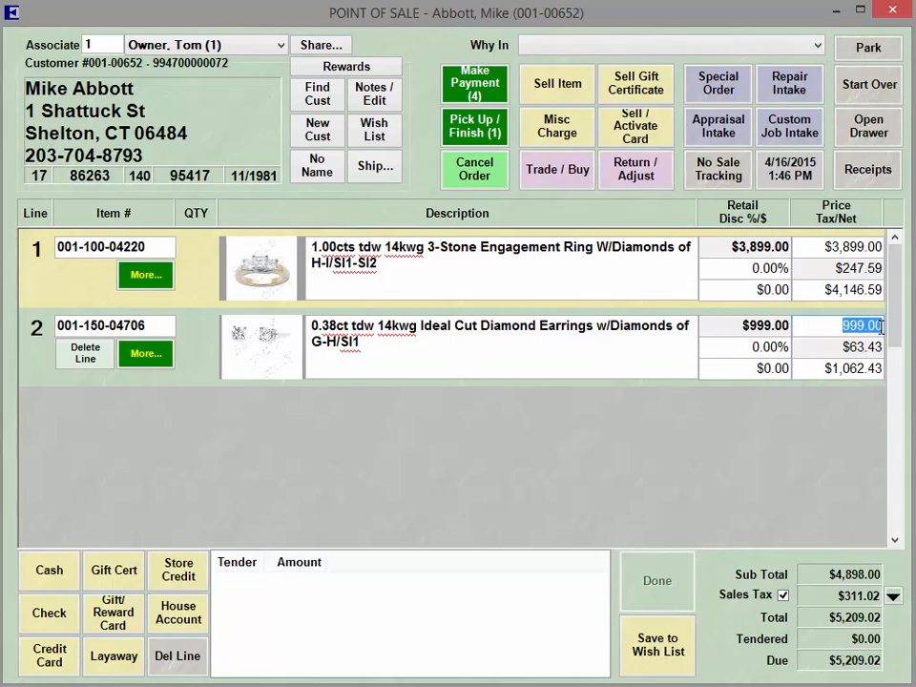
{"action": "left_click_drag", "start_coordinate": [753, 346], "coordinate": [794, 349]}
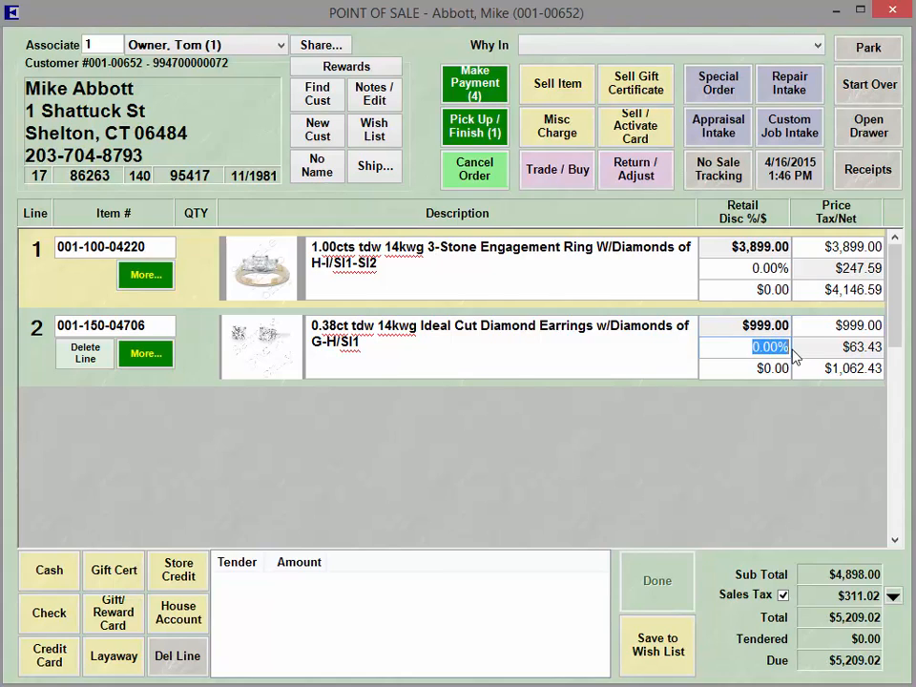
{"action": "left_click_drag", "start_coordinate": [762, 368], "coordinate": [790, 368]}
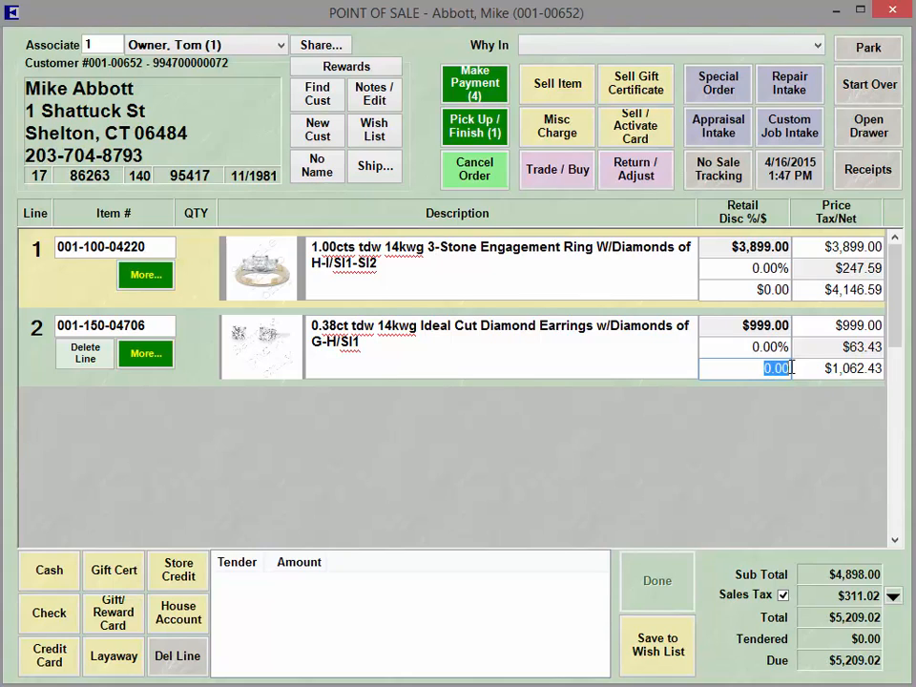
{"action": "left_click", "coordinate": [832, 368]}
{"action": "left_click_drag", "start_coordinate": [832, 367], "coordinate": [890, 367]}
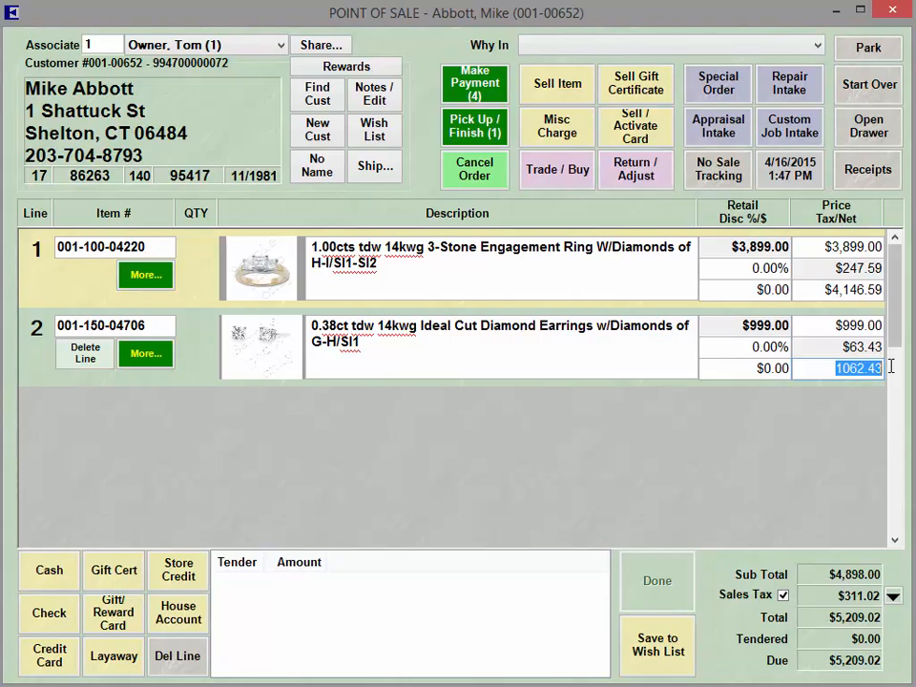
{"action": "type", "text": "900"}
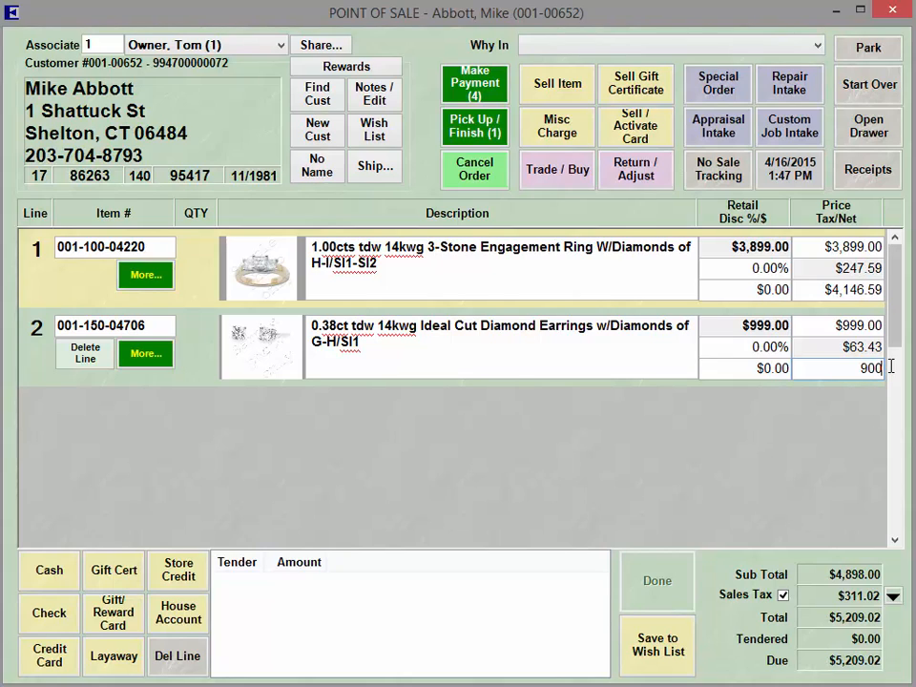
{"action": "key", "text": "Return"}
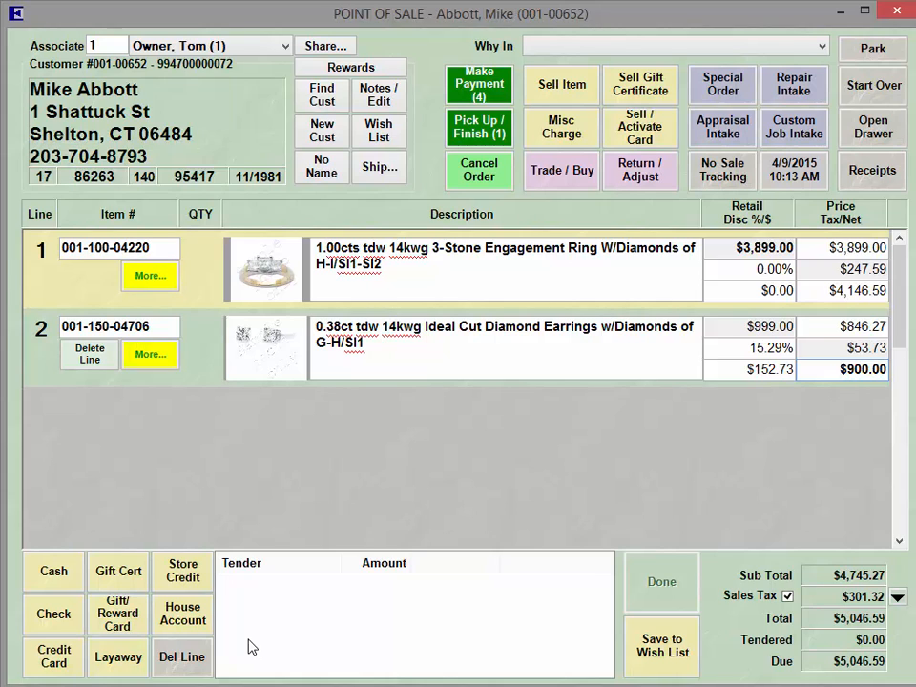
Record a partial cash payment of $1,000.00 toward the sale
{"action": "left_click", "coordinate": [61, 575]}
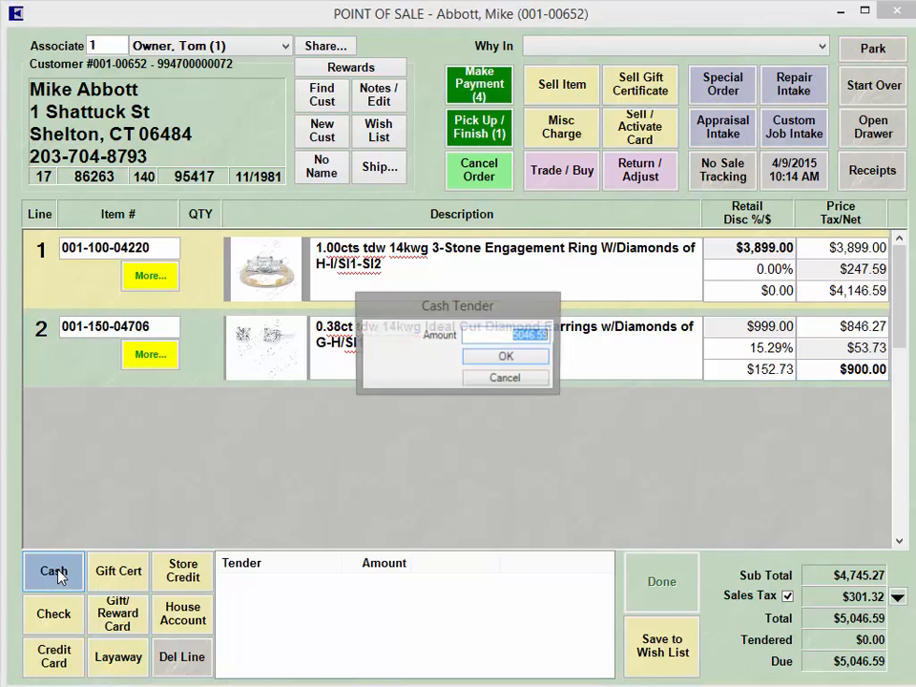
{"action": "left_click", "coordinate": [514, 340]}
{"action": "left_click_drag", "start_coordinate": [510, 332], "coordinate": [571, 336]}
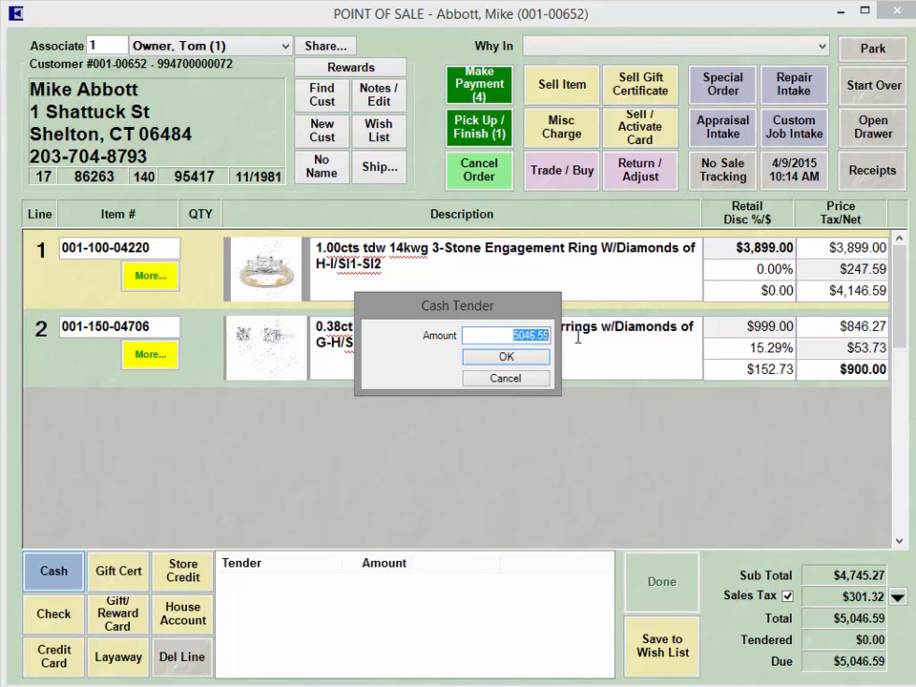
{"action": "type", "text": "1000.00"}
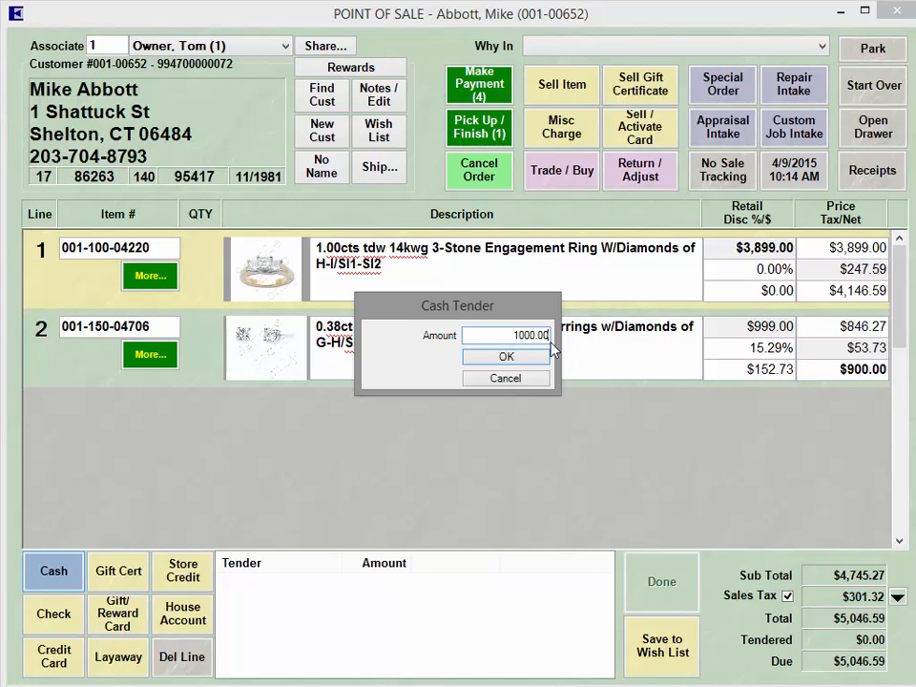
{"action": "left_click", "coordinate": [517, 355]}
Pay the remaining balance of $4,046.59 with personal check number 125
{"action": "left_click", "coordinate": [75, 617]}
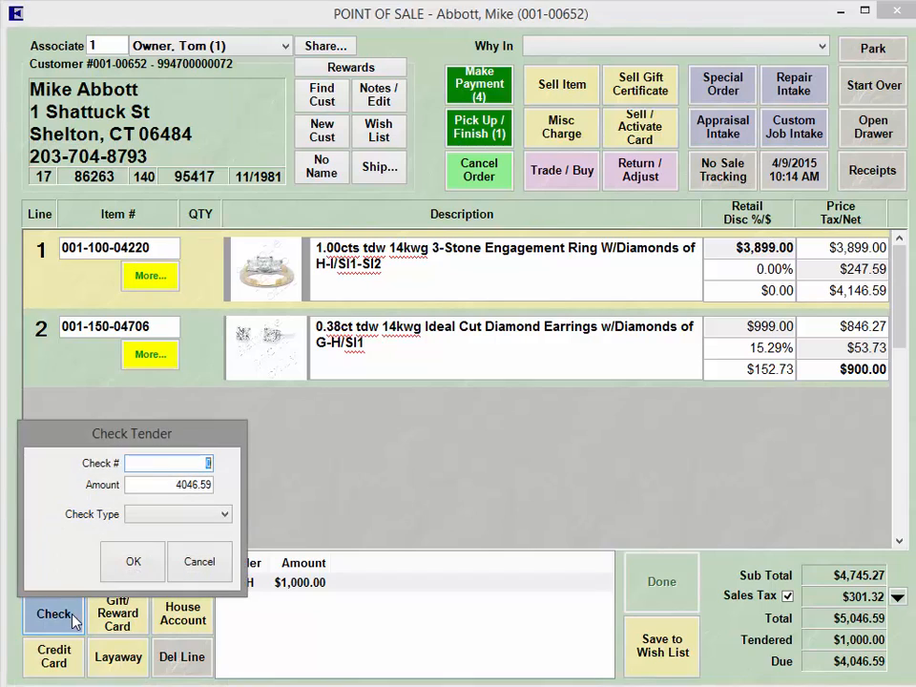
{"action": "type", "text": "125"}
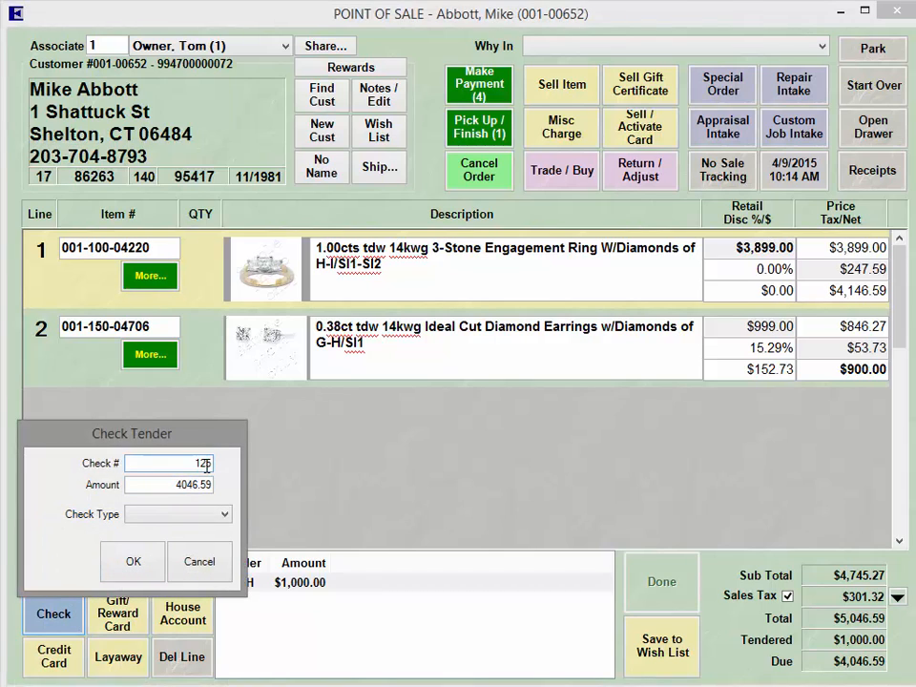
{"action": "left_click", "coordinate": [224, 514]}
{"action": "left_click", "coordinate": [191, 577]}
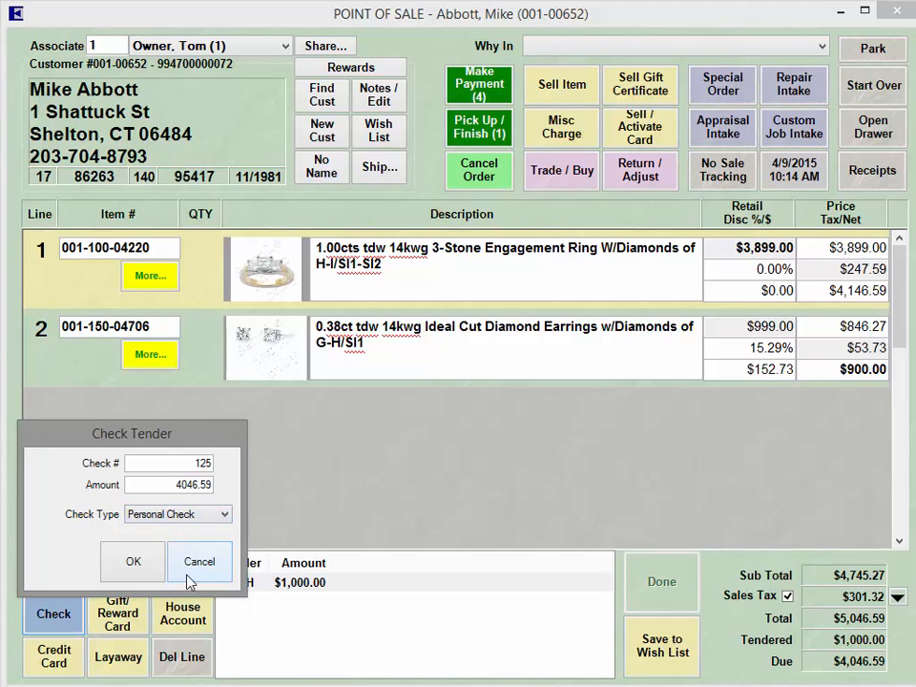
{"action": "left_click", "coordinate": [131, 562]}
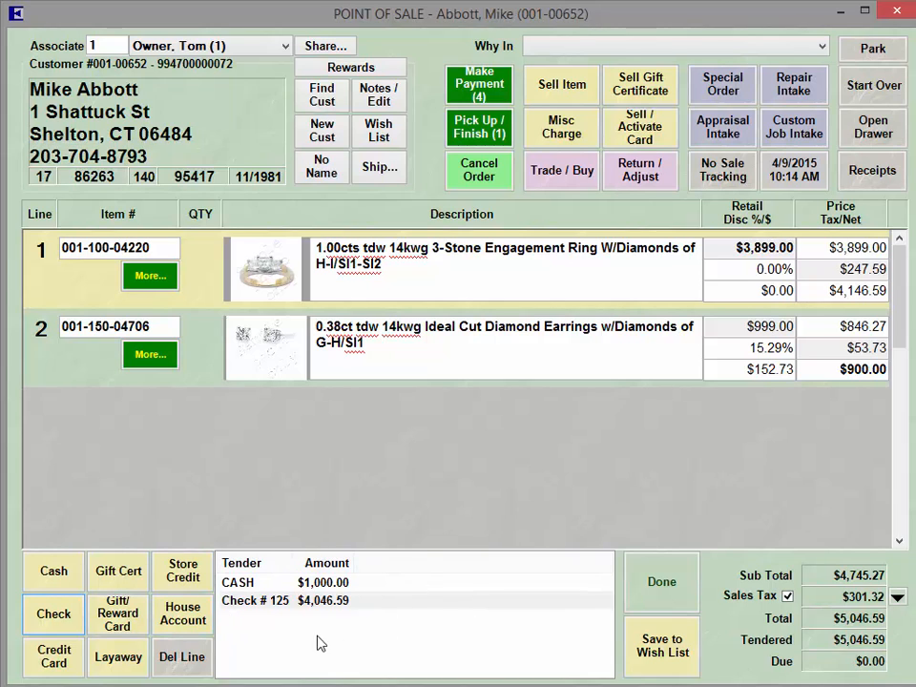
Reopen the recorded cash payment to view its editable amount and close it without entering a new one
{"action": "double_click", "coordinate": [336, 583]}
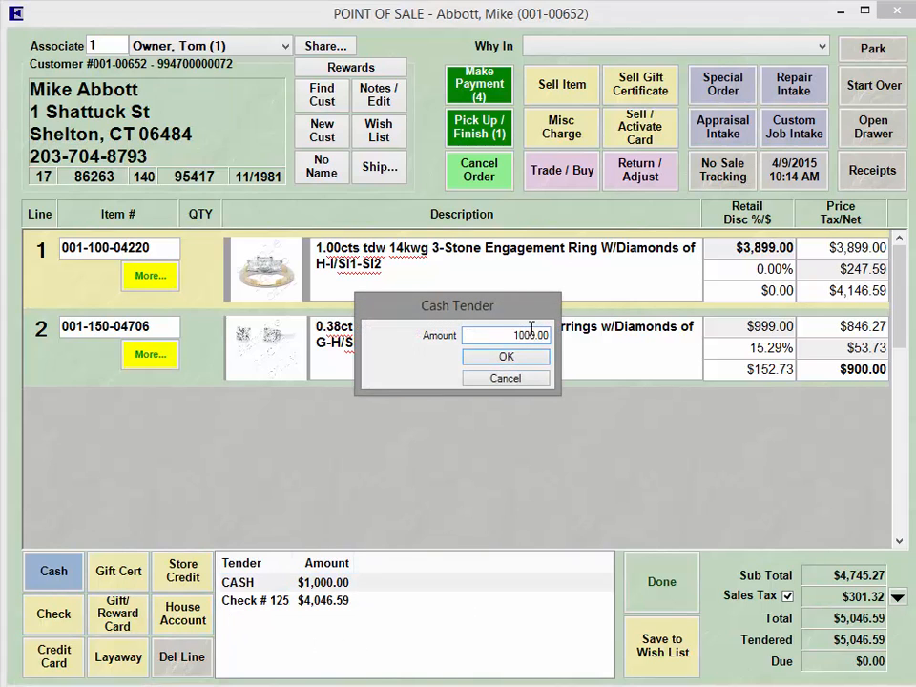
{"action": "left_click", "coordinate": [515, 382]}
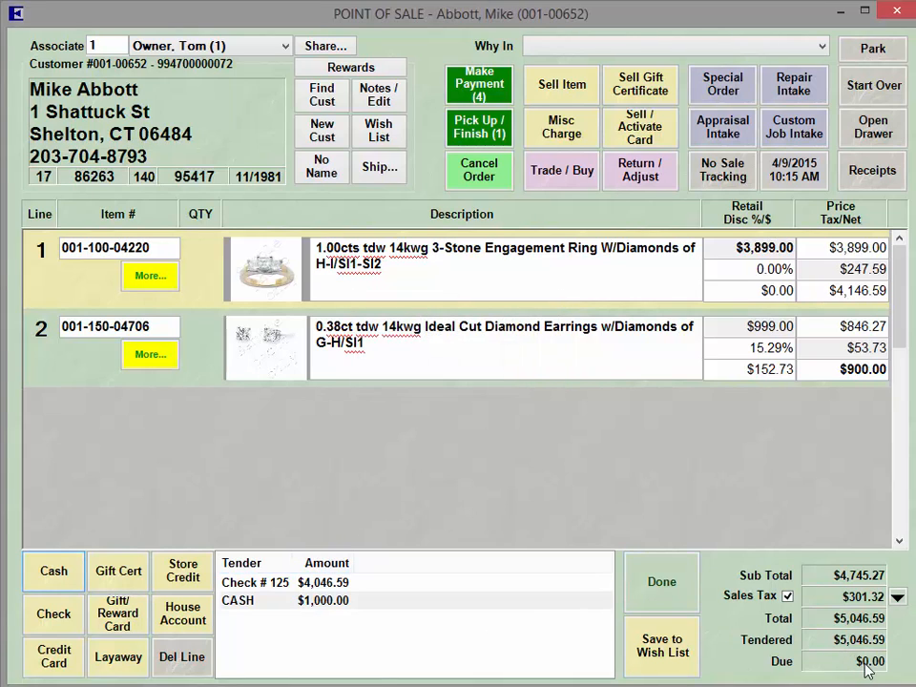
Complete the sale and preview its receipt, then close the preview without printing
{"action": "left_click", "coordinate": [664, 585]}
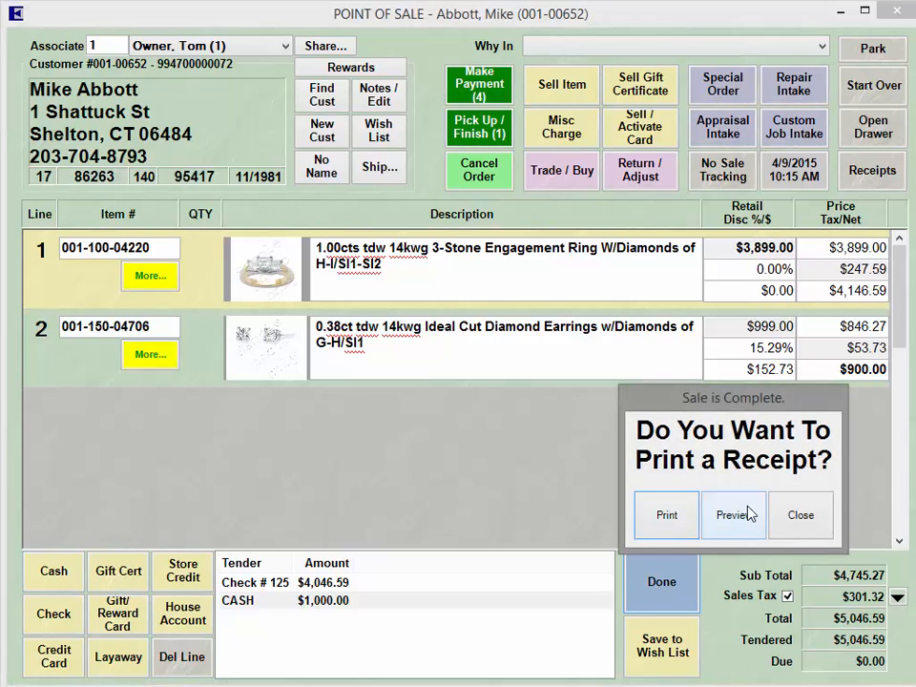
{"action": "left_click", "coordinate": [750, 514]}
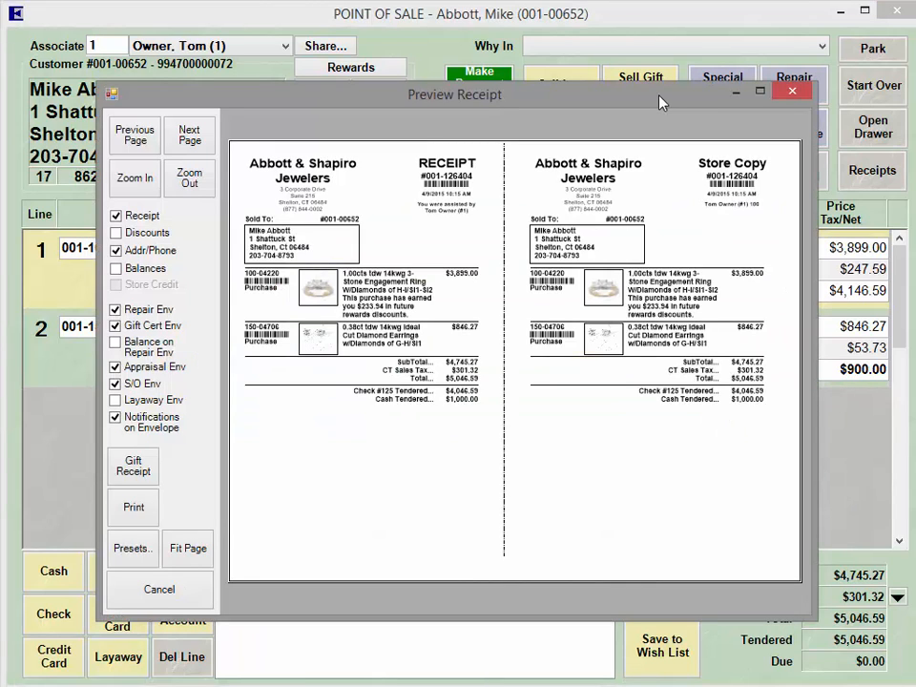
{"action": "left_click", "coordinate": [164, 596]}
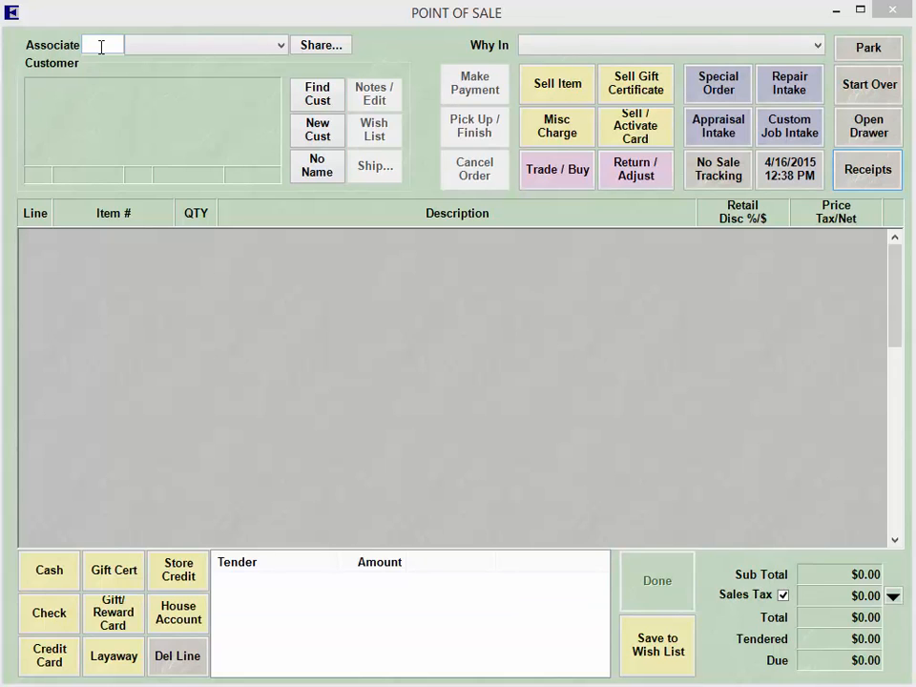
Assign the sale to associate 1 and look up the returning customer by the start of their last name
{"action": "left_click", "coordinate": [101, 45]}
{"action": "type", "text": "1"}
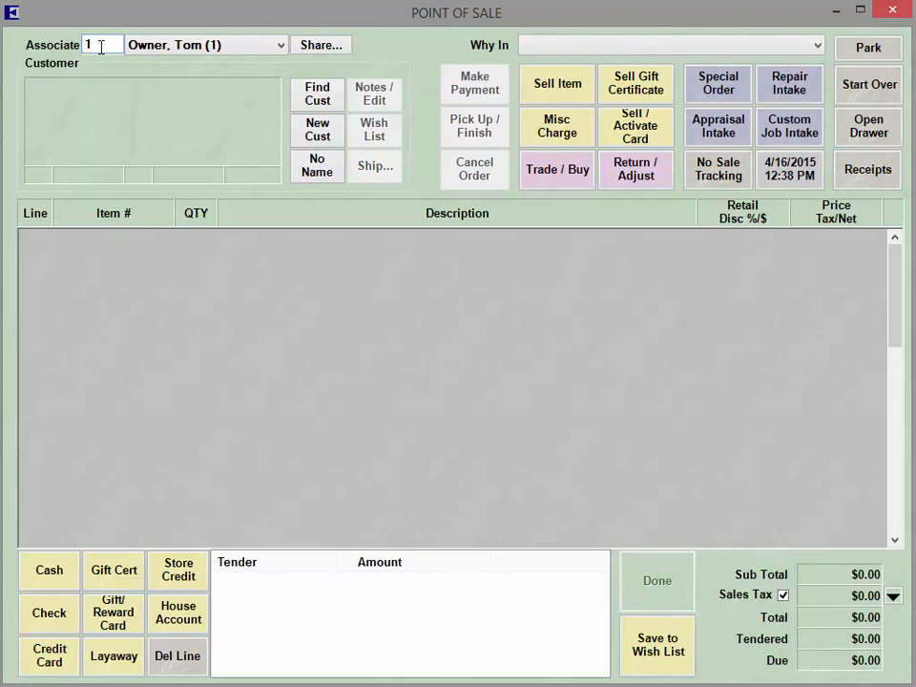
{"action": "left_click", "coordinate": [336, 100]}
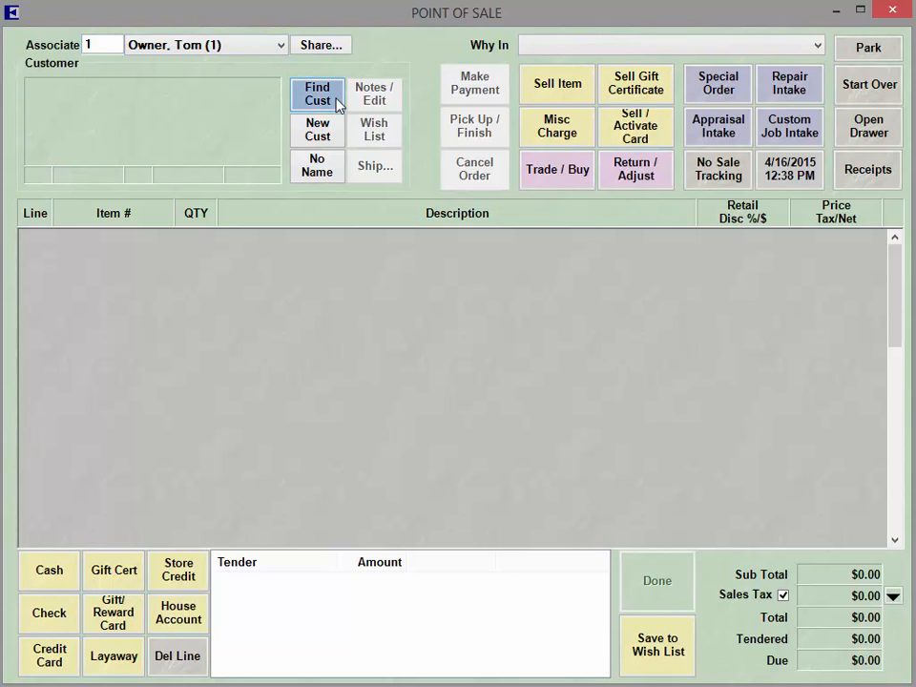
{"action": "type", "text": "prio"}
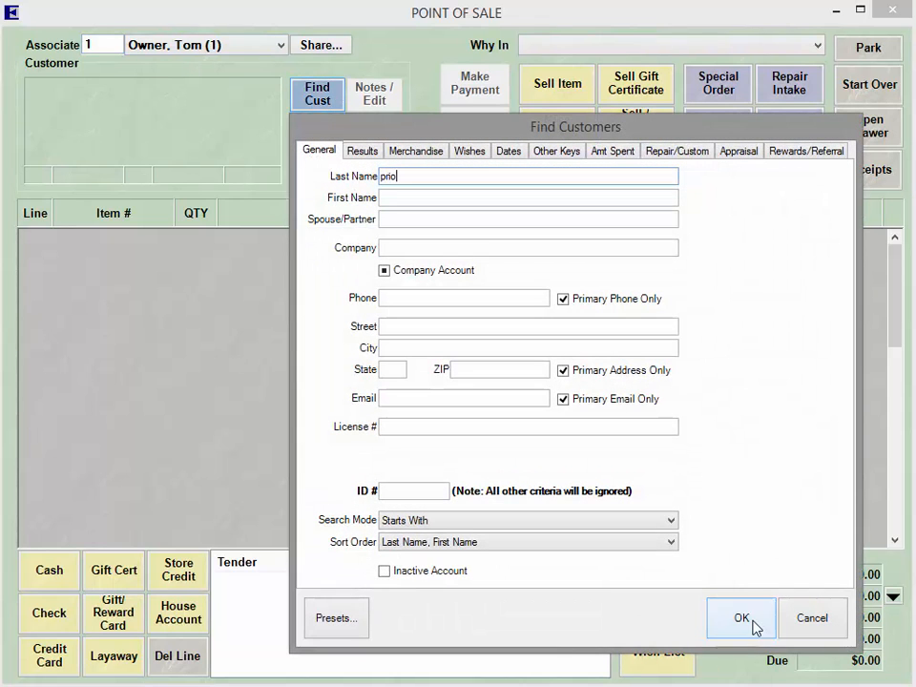
{"action": "left_click", "coordinate": [743, 619]}
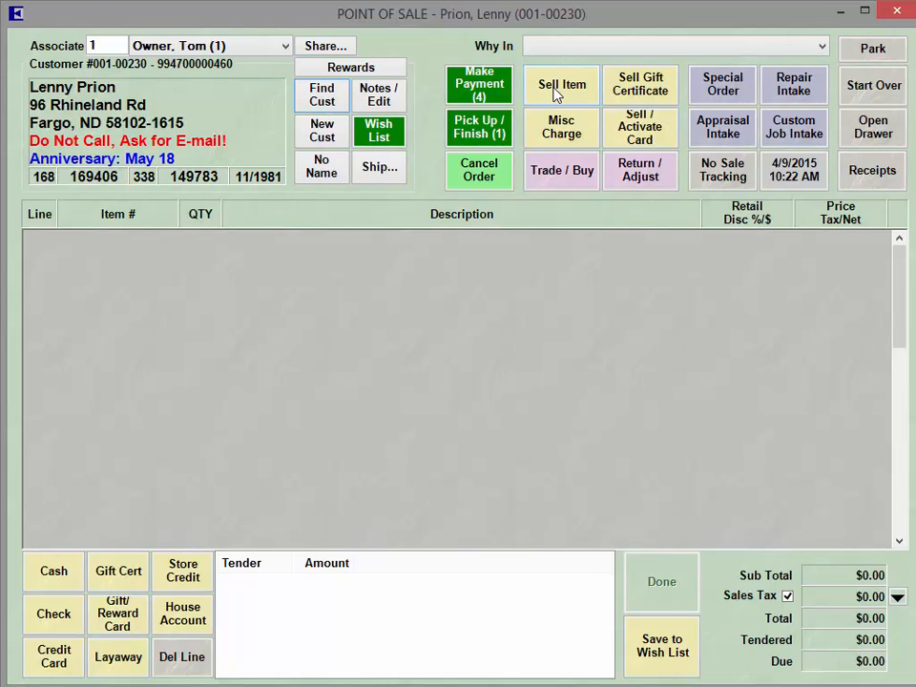
{"action": "left_click", "coordinate": [557, 91]}
{"action": "type", "text": "1"}
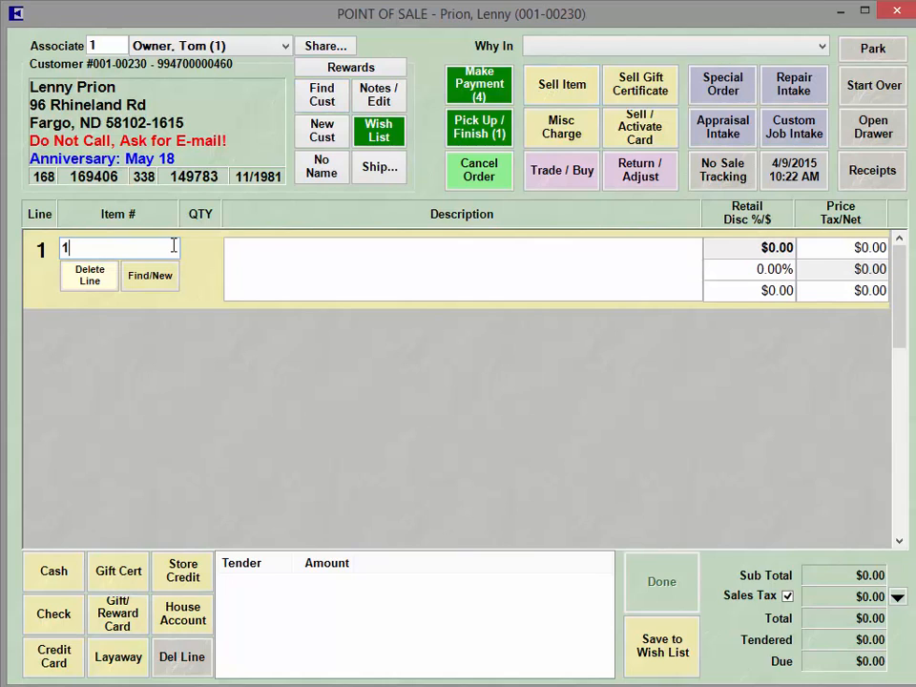
{"action": "type", "text": "00-4931"}
{"action": "key", "text": "Return"}
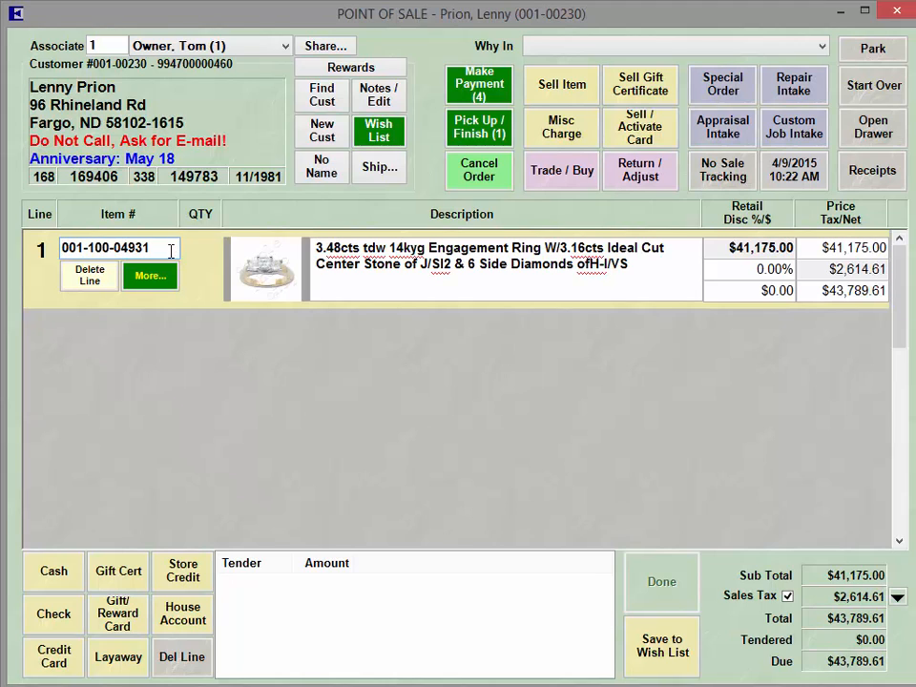
{"action": "left_click", "coordinate": [569, 92]}
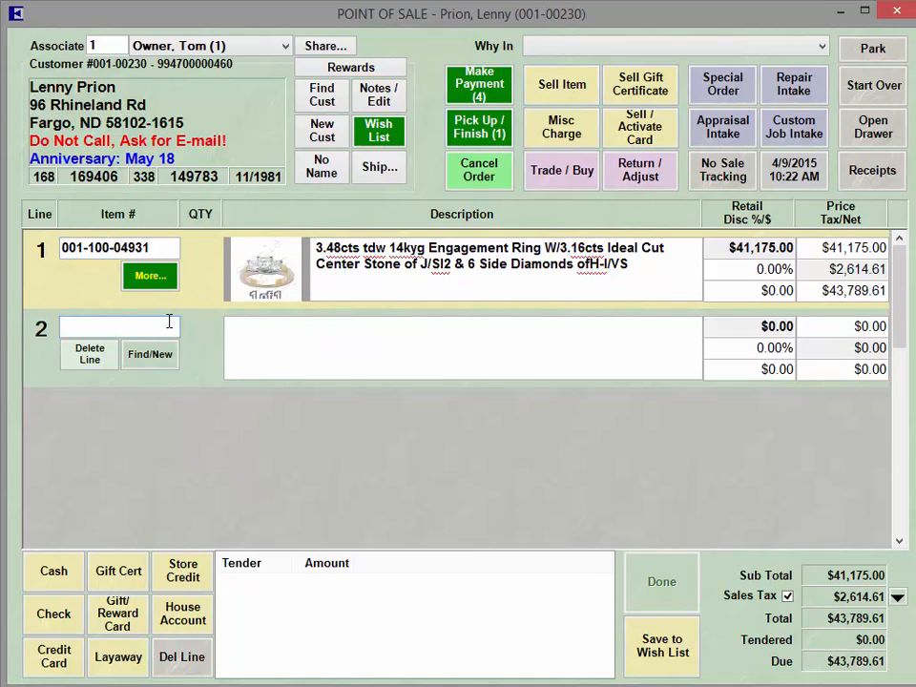
{"action": "type", "text": "150-05135"}
{"action": "key", "text": "Return"}
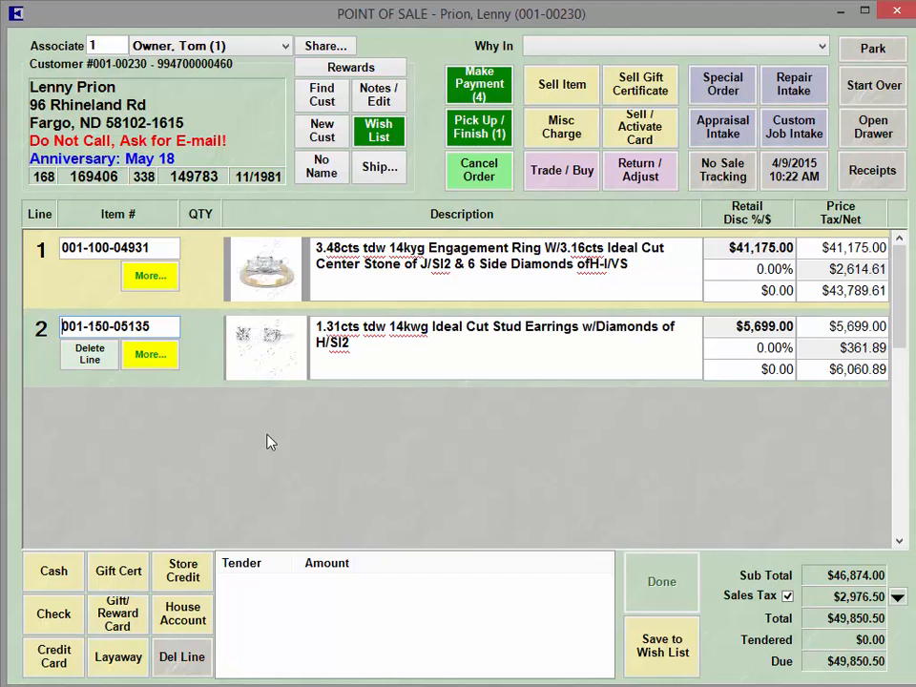
Start a layaway and toggle each item's inclusion, leaving both the ring and the earrings selected
{"action": "left_click", "coordinate": [108, 671]}
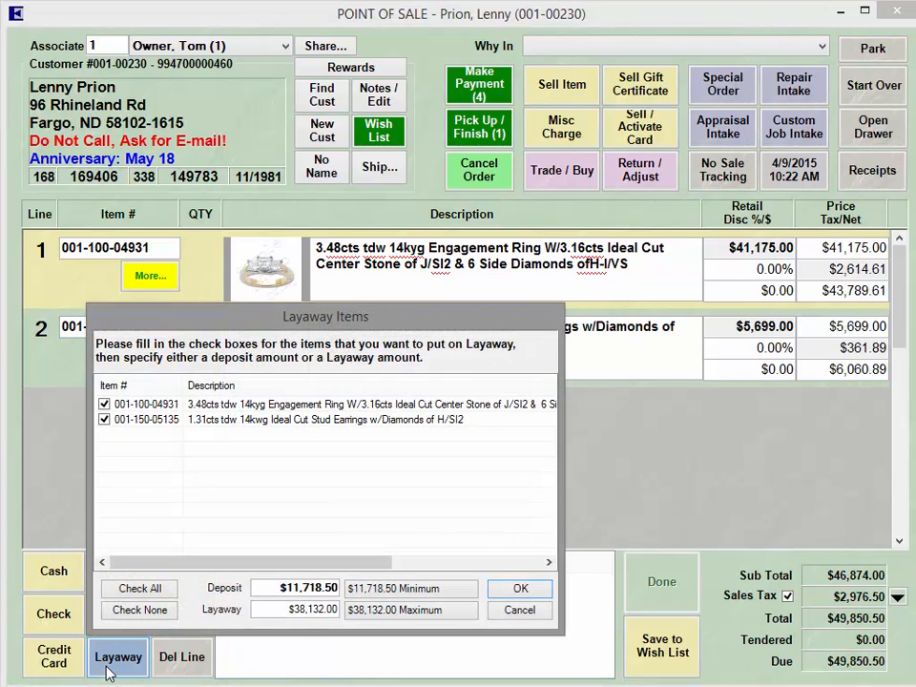
{"action": "left_click", "coordinate": [105, 404]}
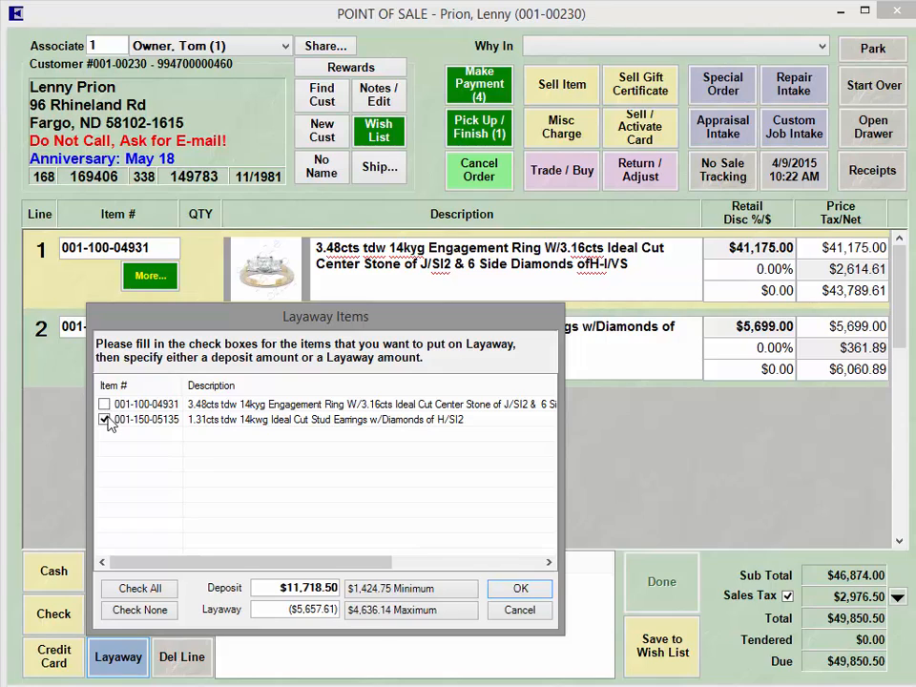
{"action": "left_click", "coordinate": [105, 419]}
{"action": "left_click", "coordinate": [105, 404]}
{"action": "left_click", "coordinate": [105, 420]}
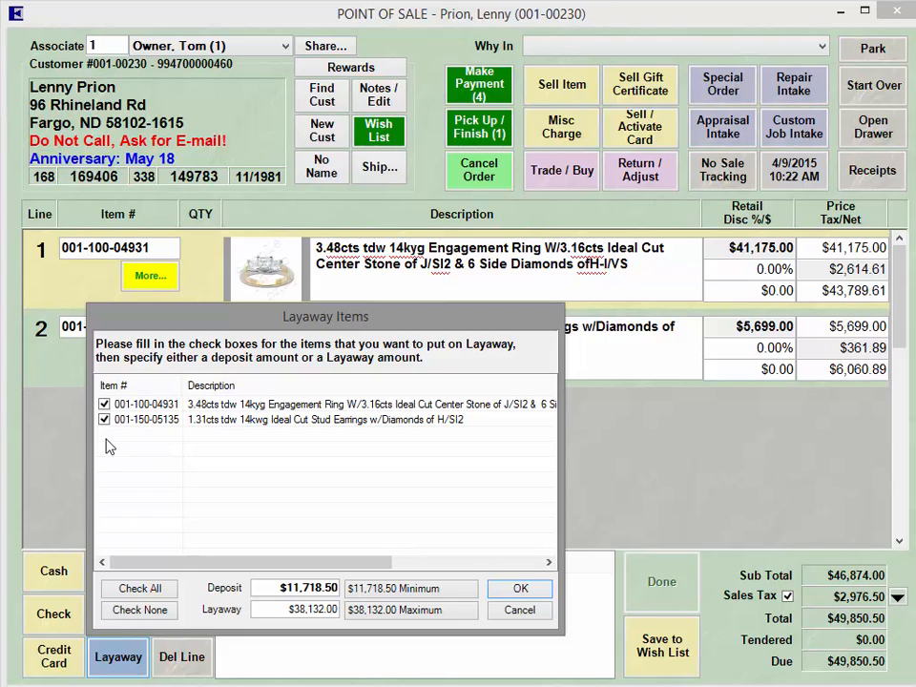
Set the layaway deposit to $12,000.00 and apply the layaway to the sale
{"action": "double_click", "coordinate": [286, 588]}
{"action": "type", "text": "12000"}
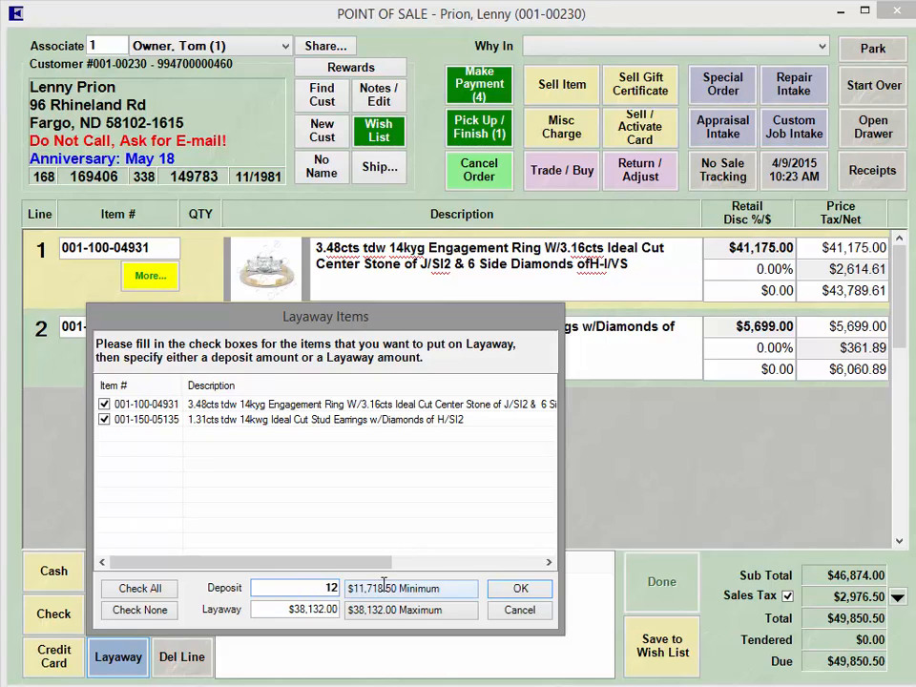
{"action": "type", "text": ".00"}
{"action": "left_click", "coordinate": [520, 590]}
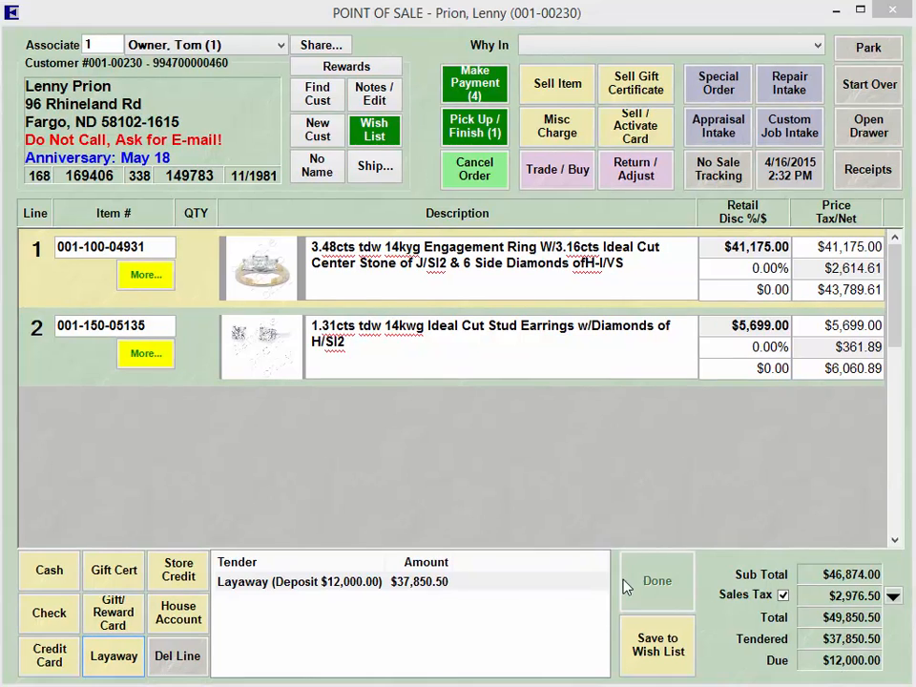
Pay the $12,000.00 deposit in cash and complete the layaway sale, previewing its receipt without printing
{"action": "left_click", "coordinate": [53, 571]}
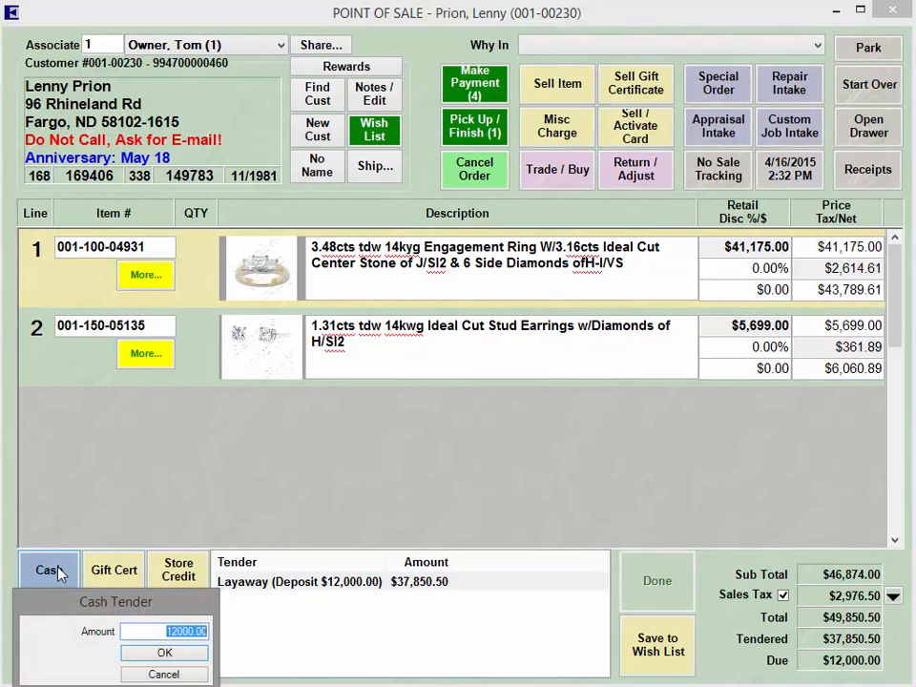
{"action": "left_click", "coordinate": [164, 654]}
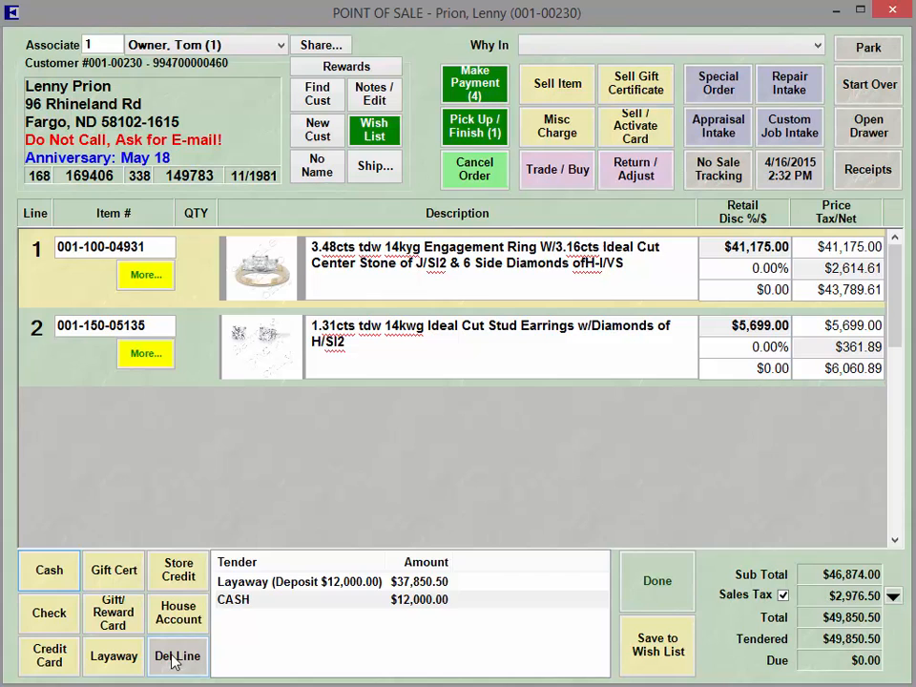
{"action": "left_click", "coordinate": [640, 599]}
{"action": "left_click", "coordinate": [738, 518]}
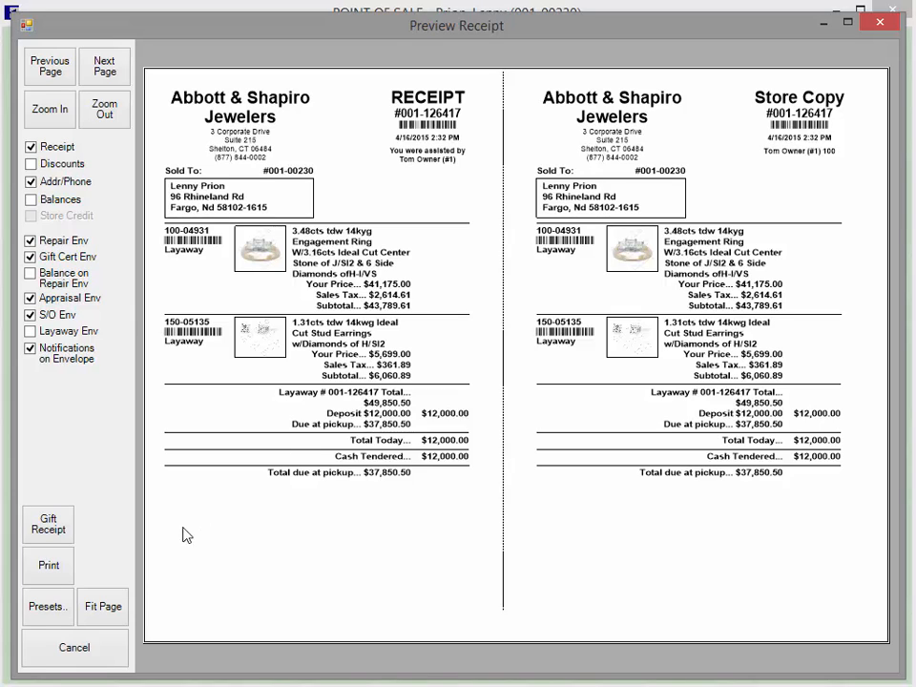
{"action": "left_click", "coordinate": [104, 661]}
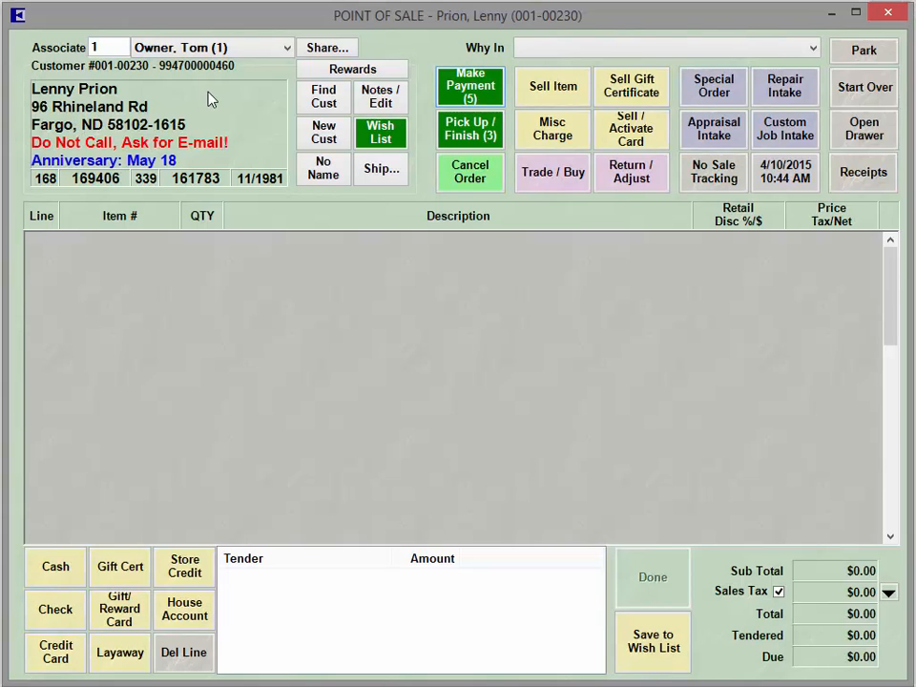
Add a $1,000.00 payment toward the customer's layaway dated 4/10/2015
{"action": "left_click", "coordinate": [466, 88]}
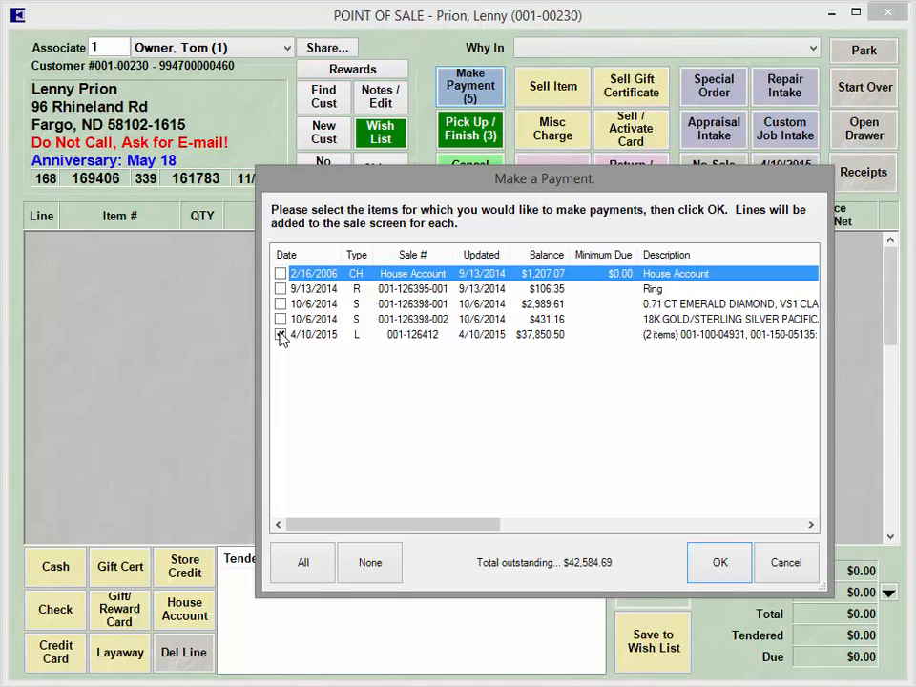
{"action": "left_click", "coordinate": [714, 562]}
{"action": "type", "text": "1000"}
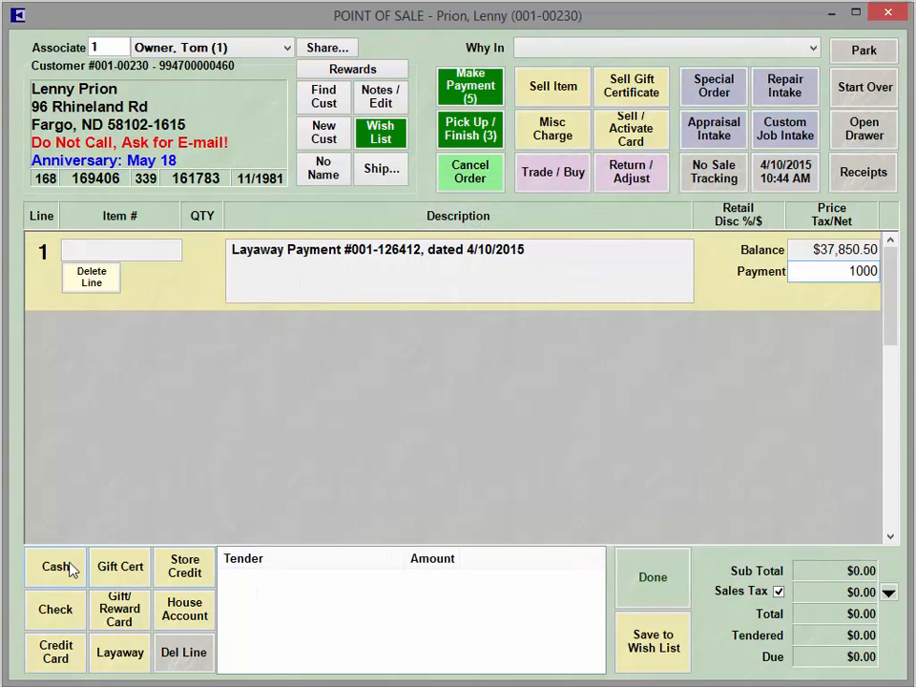
{"action": "key", "text": "Tab"}
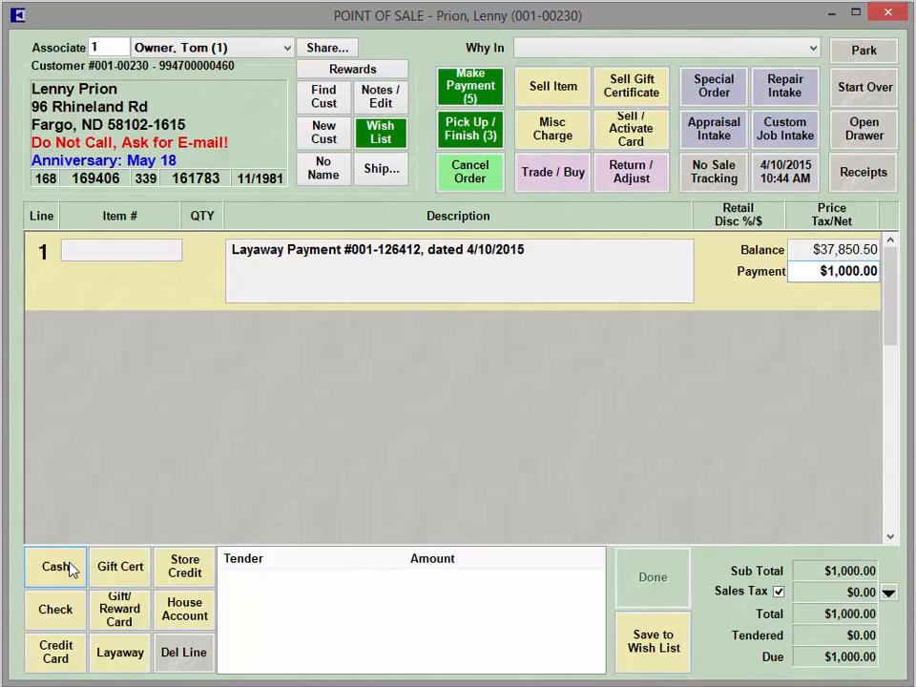
Tender the $1,000.00 layaway payment in cash and complete it, previewing the receipt without printing
{"action": "left_click", "coordinate": [73, 570]}
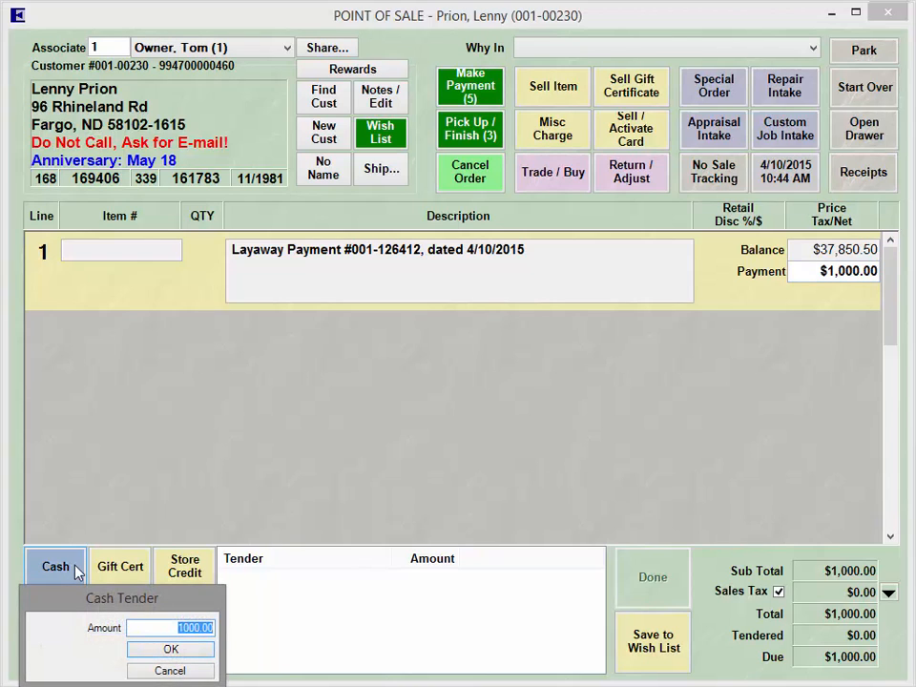
{"action": "left_click", "coordinate": [149, 653]}
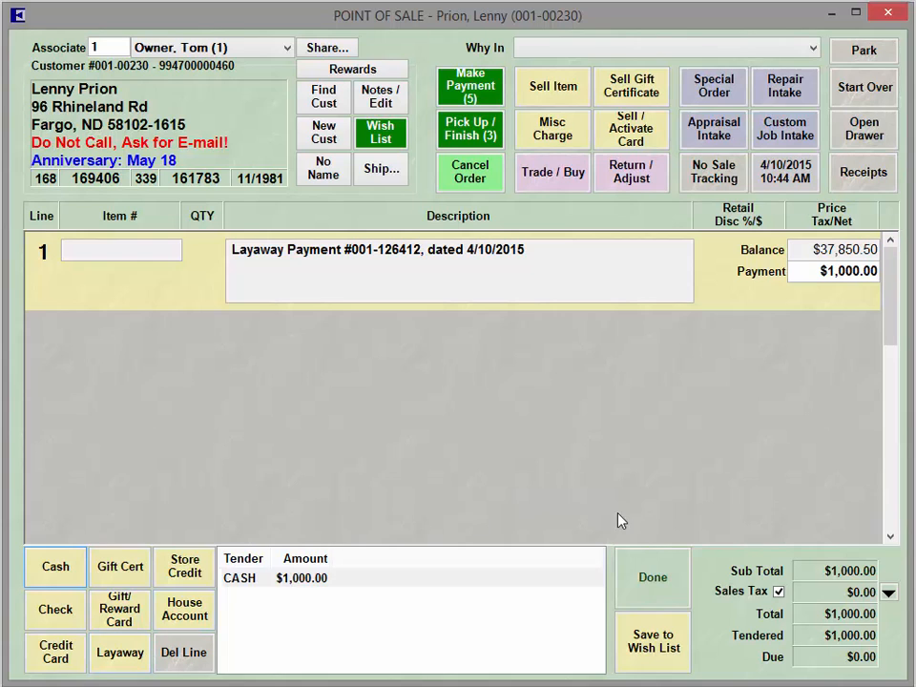
{"action": "left_click", "coordinate": [641, 600]}
{"action": "left_click", "coordinate": [720, 512]}
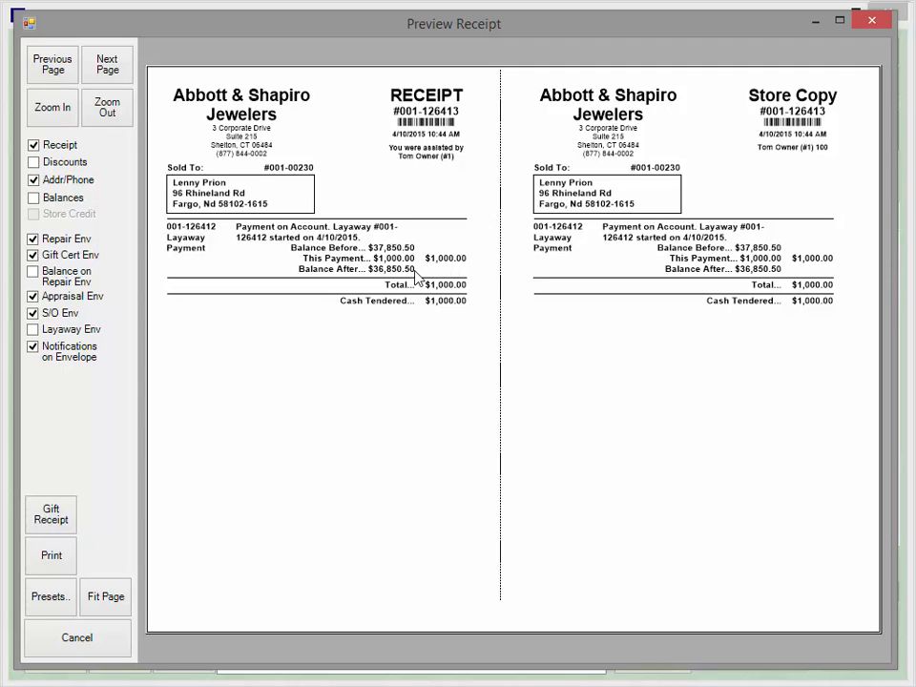
{"action": "key", "text": "Escape"}
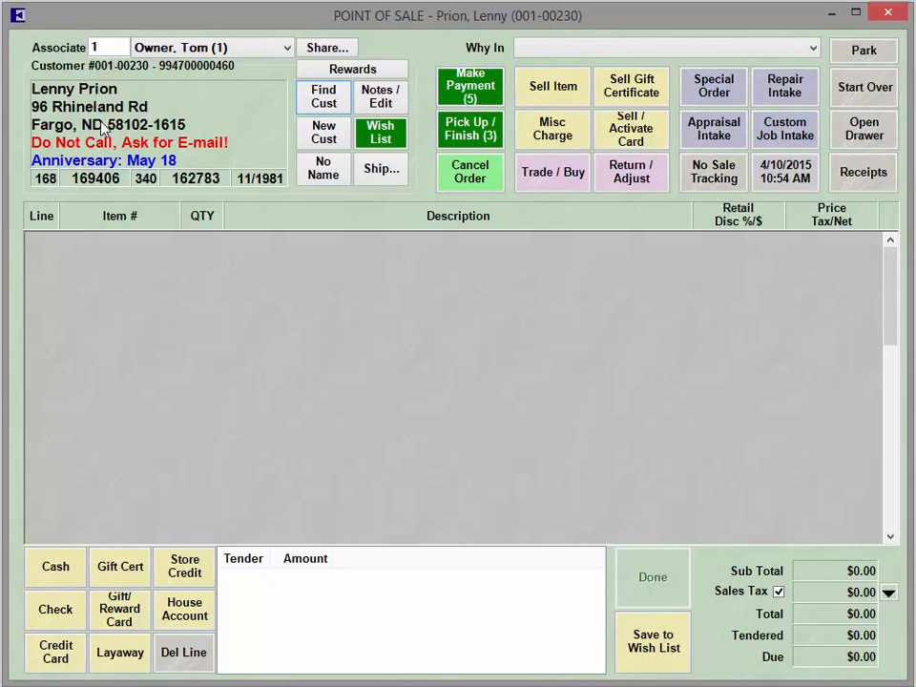
Select both layaway items, the engagement ring and the stud earrings, for pickup today
{"action": "left_click", "coordinate": [468, 133]}
{"action": "left_click", "coordinate": [302, 290]}
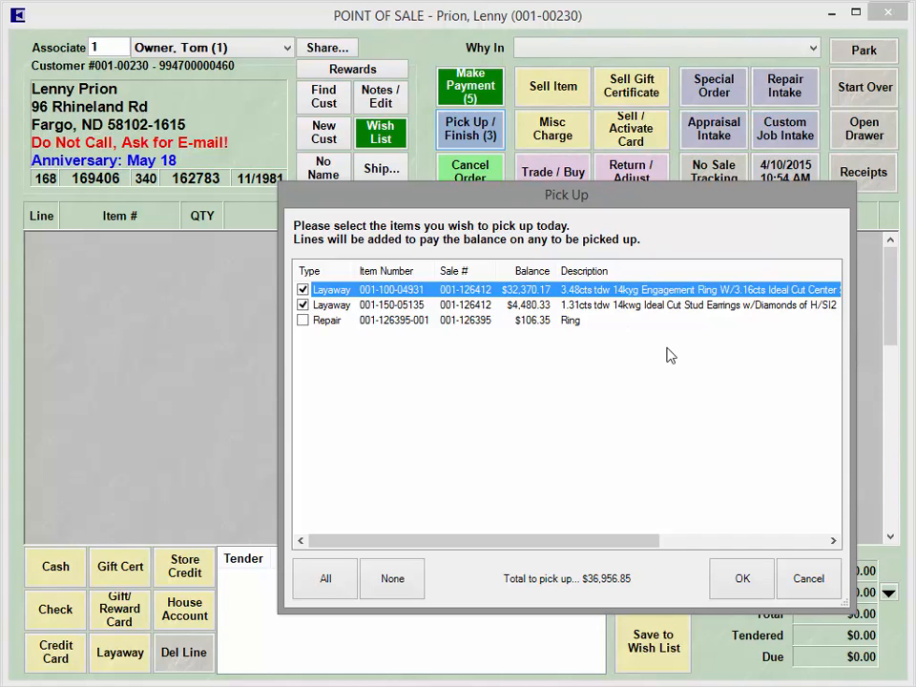
{"action": "left_click", "coordinate": [750, 577]}
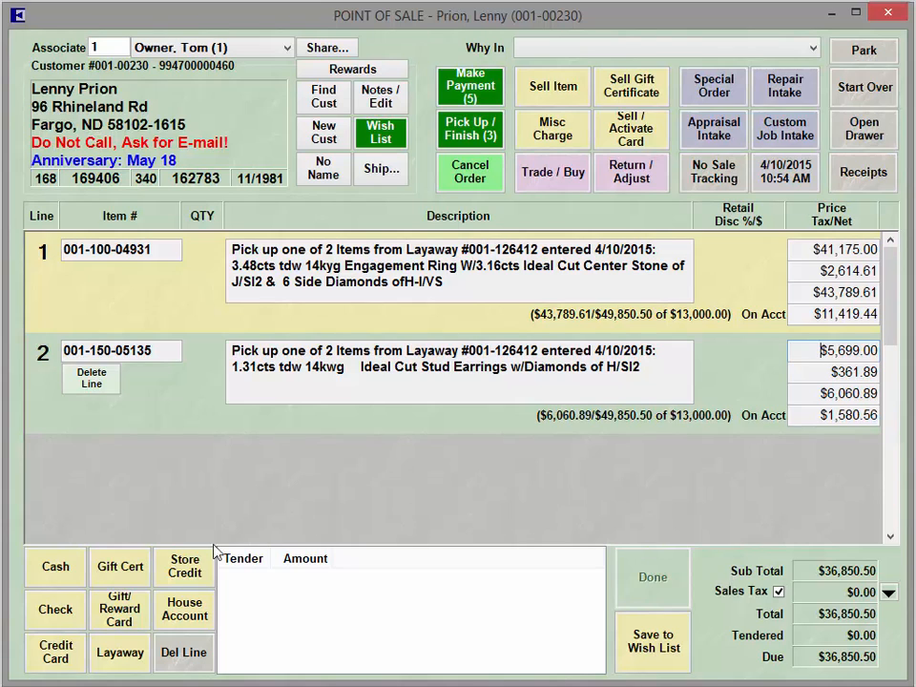
Pay the remaining $36,850.50 in cash and complete the layaway pickup with a receipt preview
{"action": "left_click", "coordinate": [64, 571]}
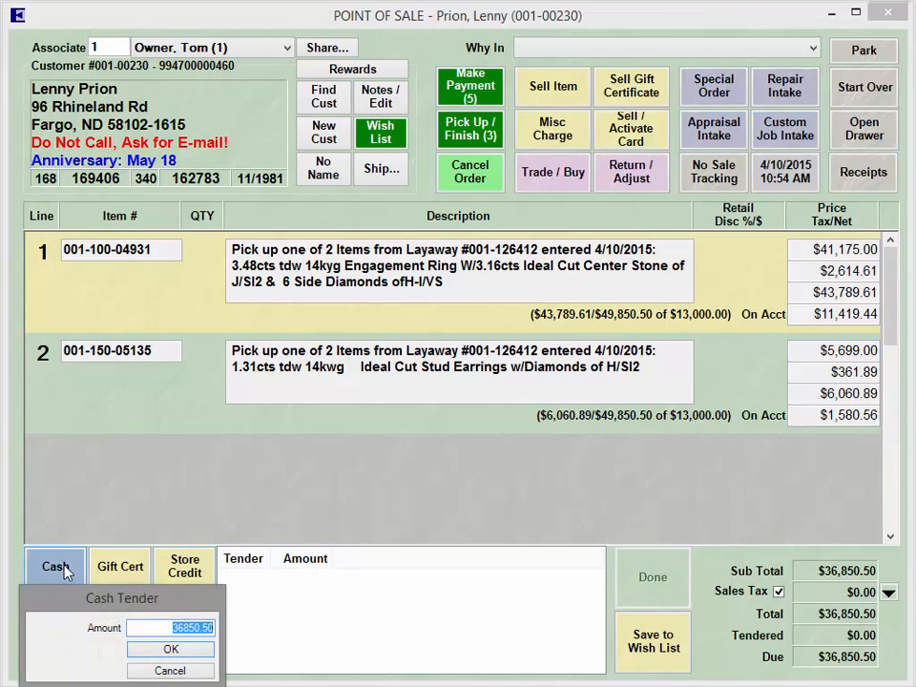
{"action": "left_click", "coordinate": [174, 650]}
{"action": "left_click", "coordinate": [654, 581]}
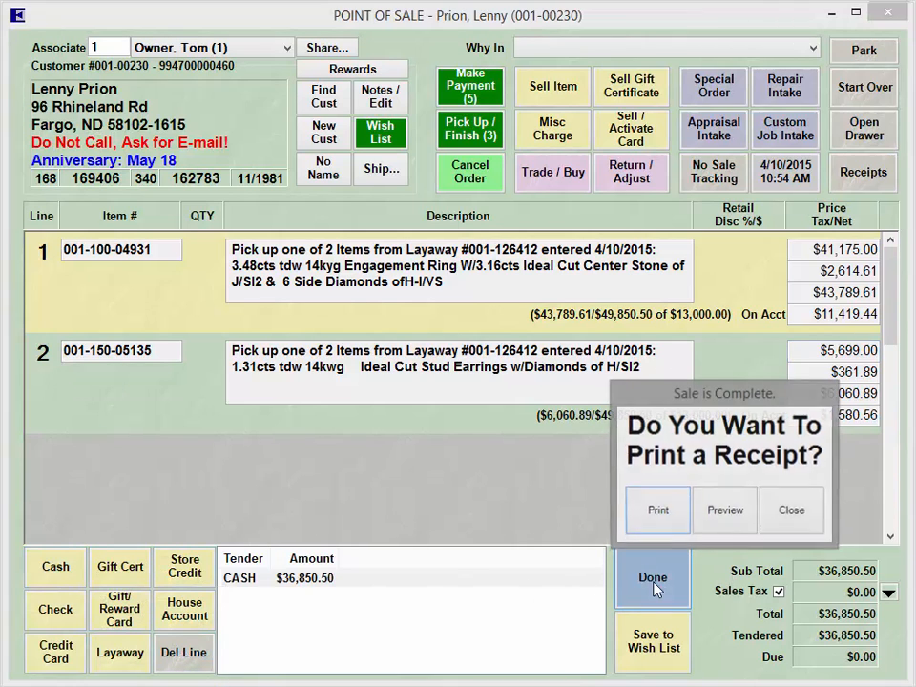
{"action": "left_click", "coordinate": [727, 511]}
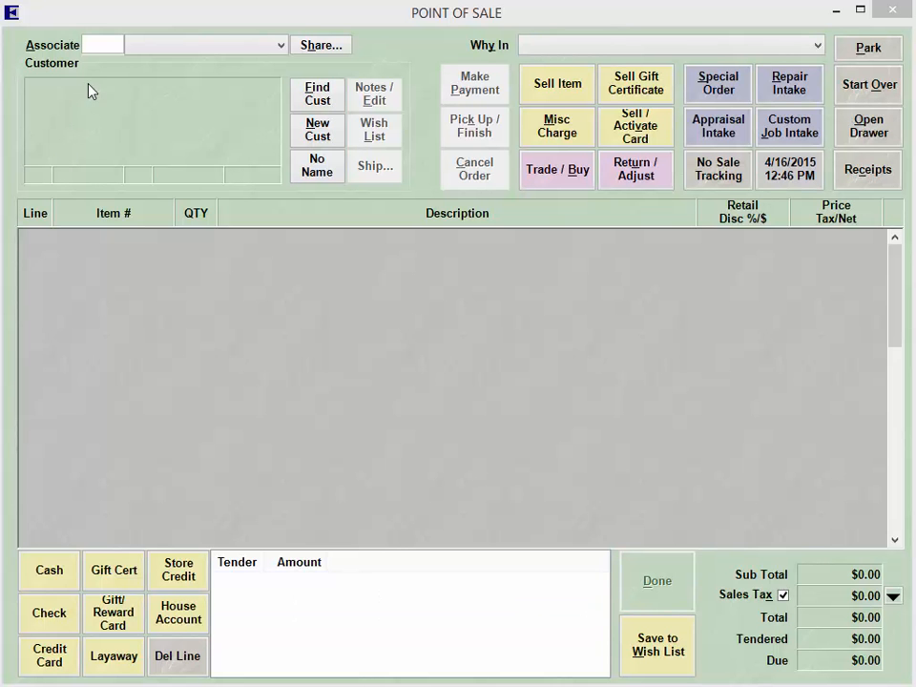
Begin a new sale under associate 1 and select the customer found by partial last name and first initial
{"action": "left_click", "coordinate": [110, 42]}
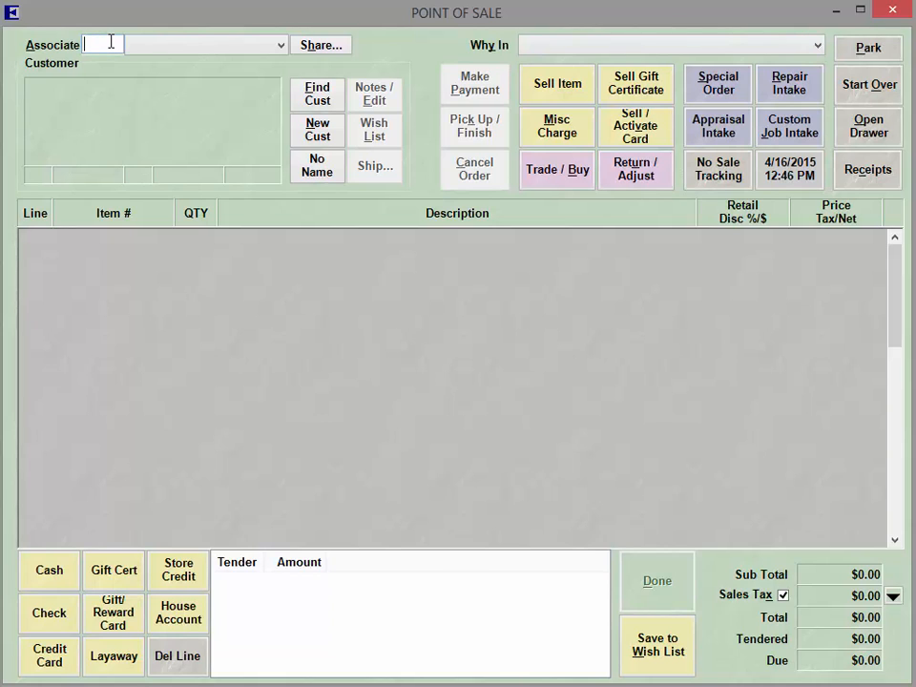
{"action": "type", "text": "1"}
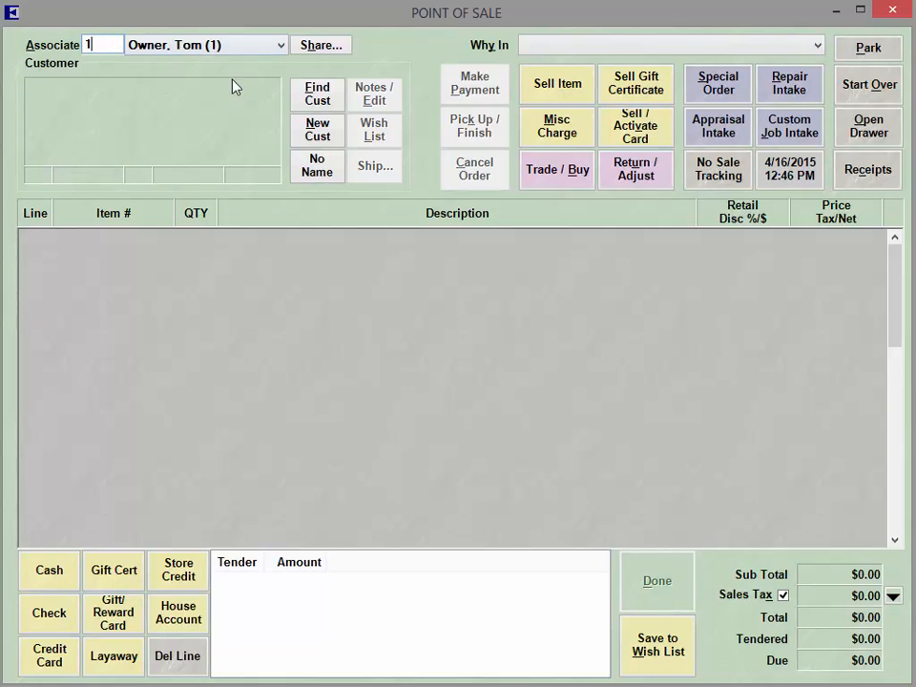
{"action": "left_click", "coordinate": [315, 95]}
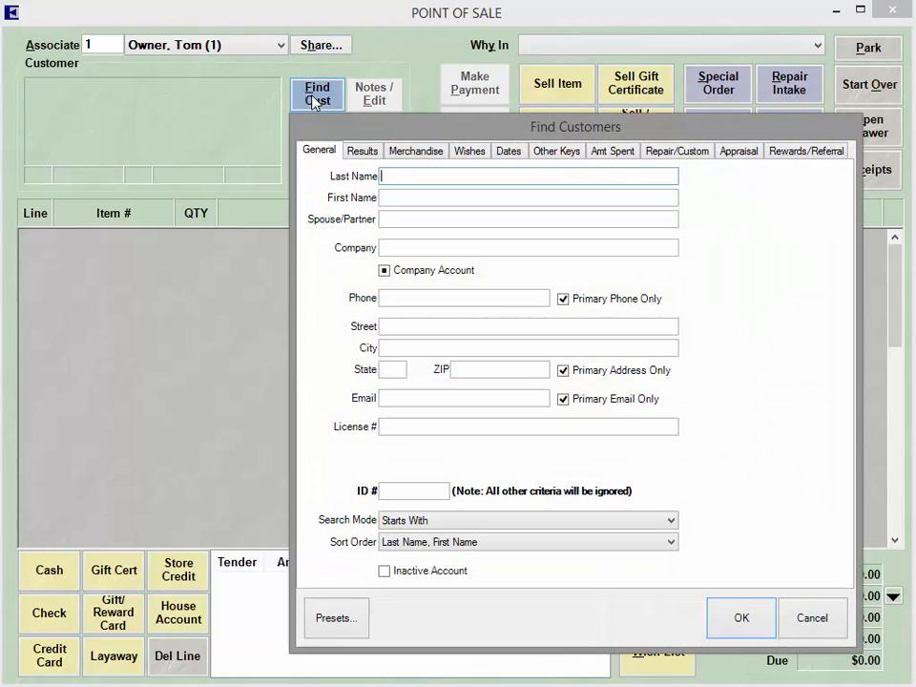
{"action": "type", "text": "tuck"}
{"action": "left_click", "coordinate": [405, 199]}
{"action": "type", "text": "l"}
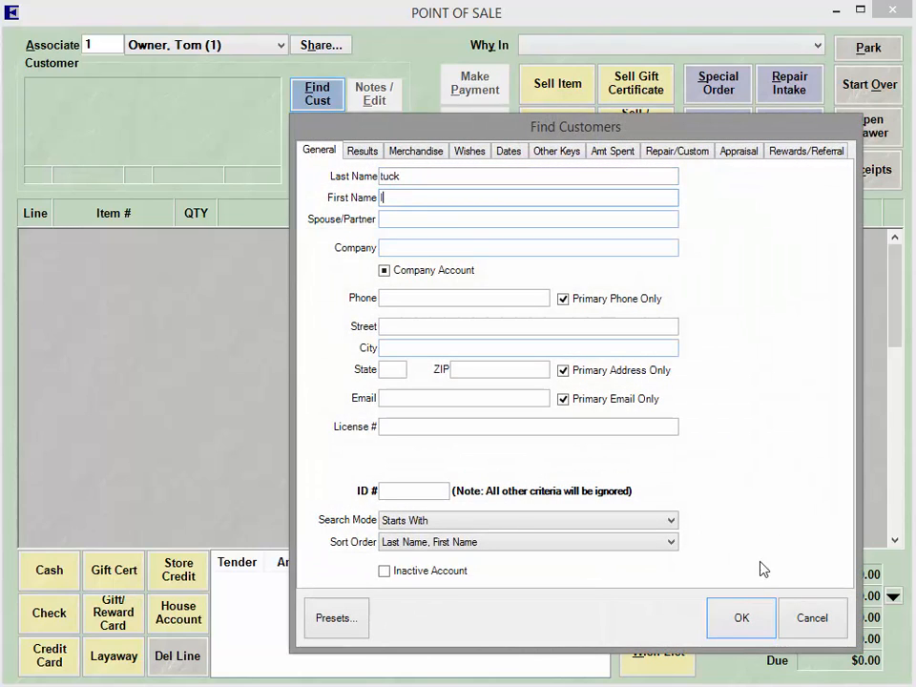
{"action": "left_click", "coordinate": [754, 617]}
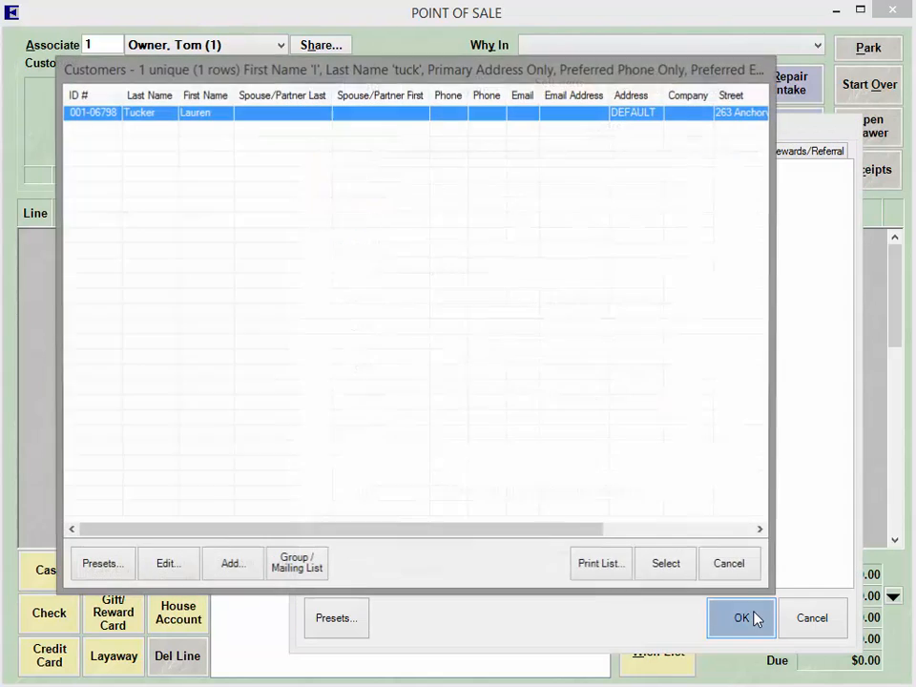
{"action": "left_click", "coordinate": [664, 573]}
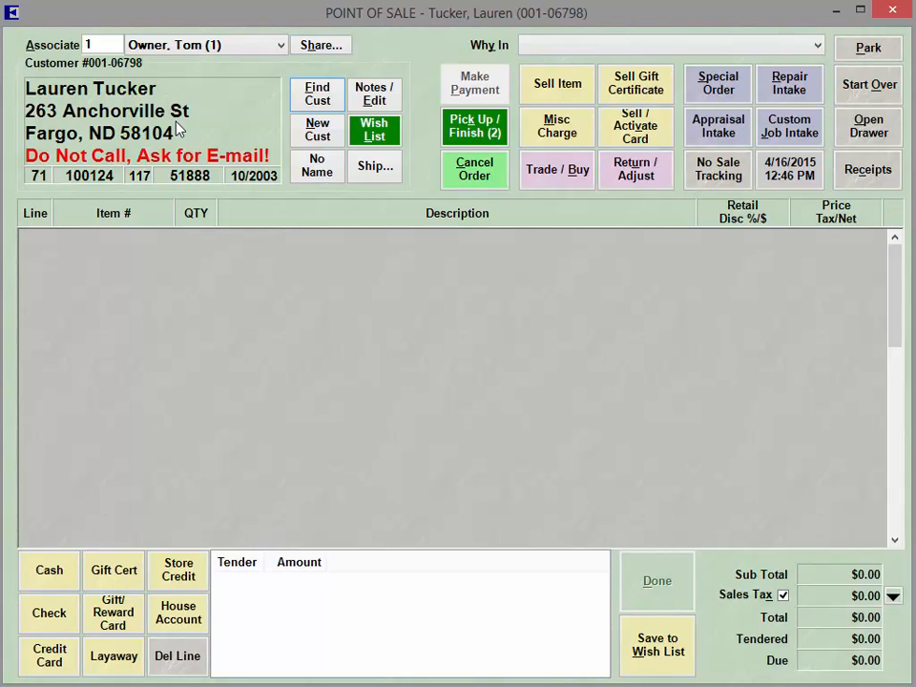
Start a repair intake for a "Ladies Watch" with the condition note "Already scratched on the case."
{"action": "left_click", "coordinate": [788, 95]}
{"action": "type", "text": "Ladies "}
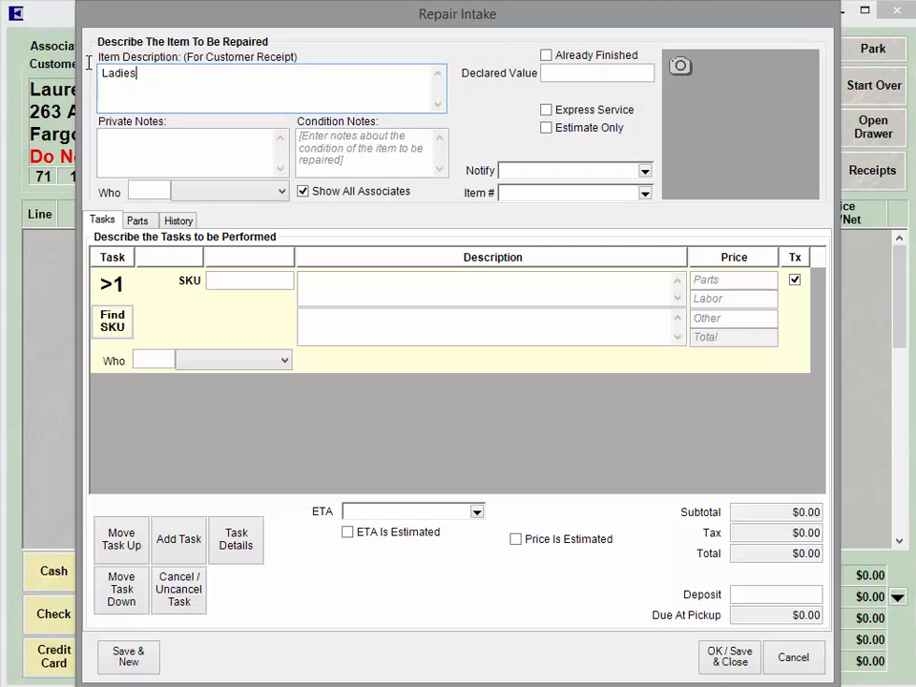
{"action": "type", "text": "Watch"}
{"action": "left_click", "coordinate": [389, 156]}
{"action": "type", "text": "Already "}
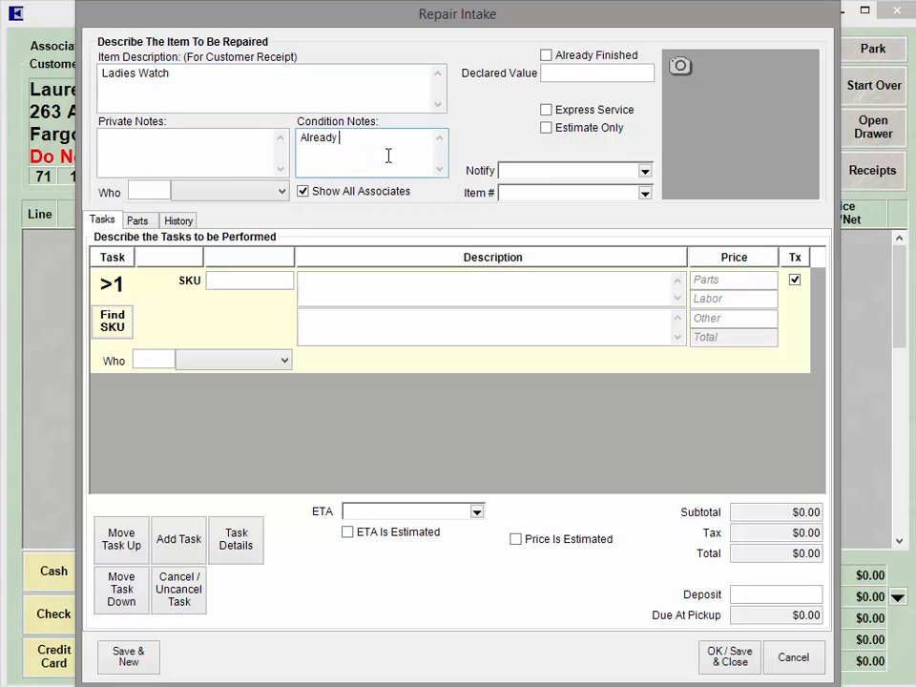
{"action": "type", "text": "scratched on the case."}
{"action": "left_click", "coordinate": [680, 66]}
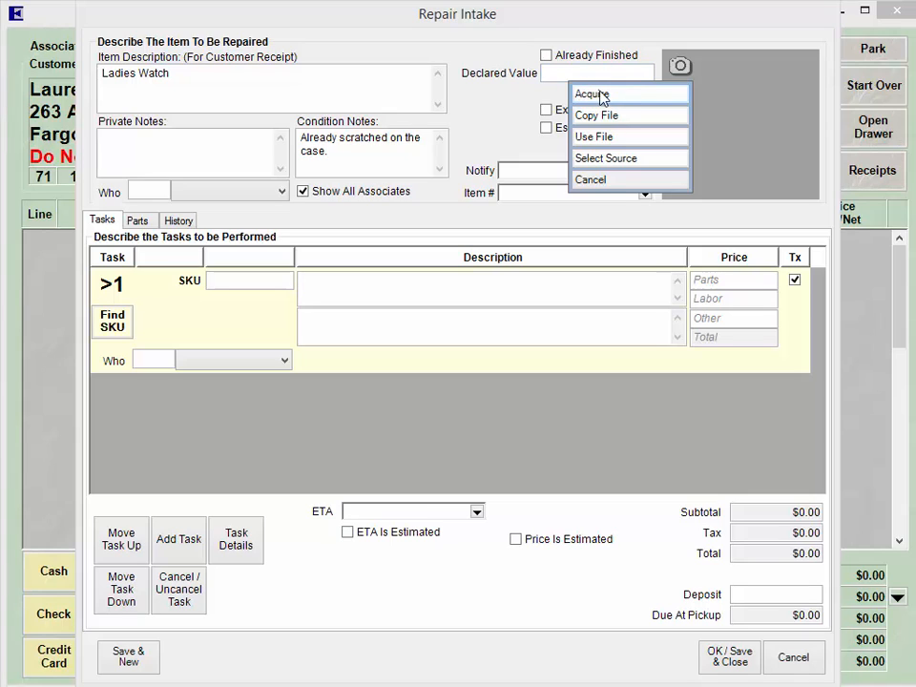
{"action": "left_click", "coordinate": [601, 180]}
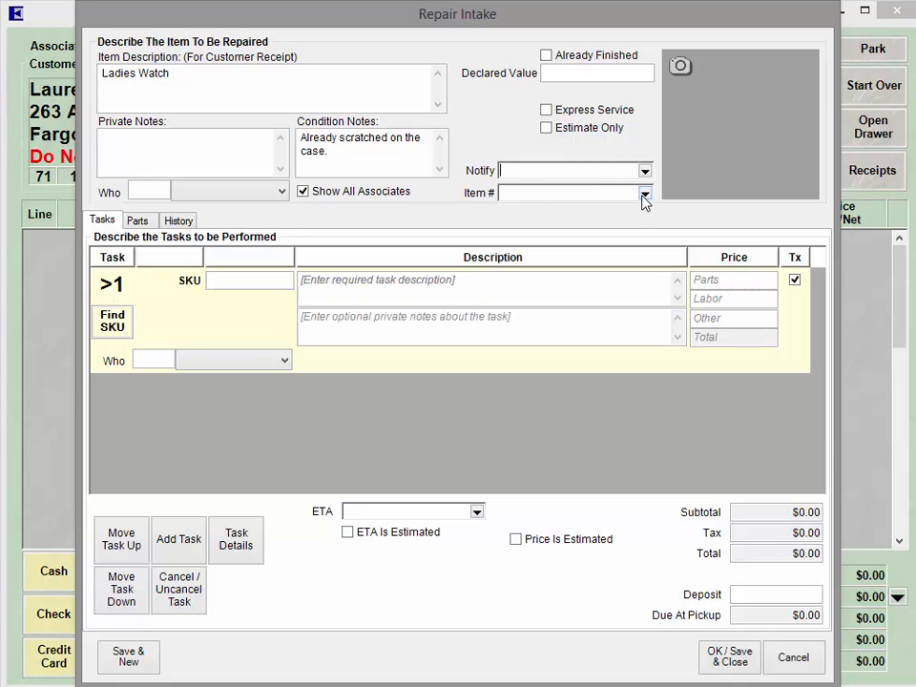
{"action": "left_click", "coordinate": [645, 195]}
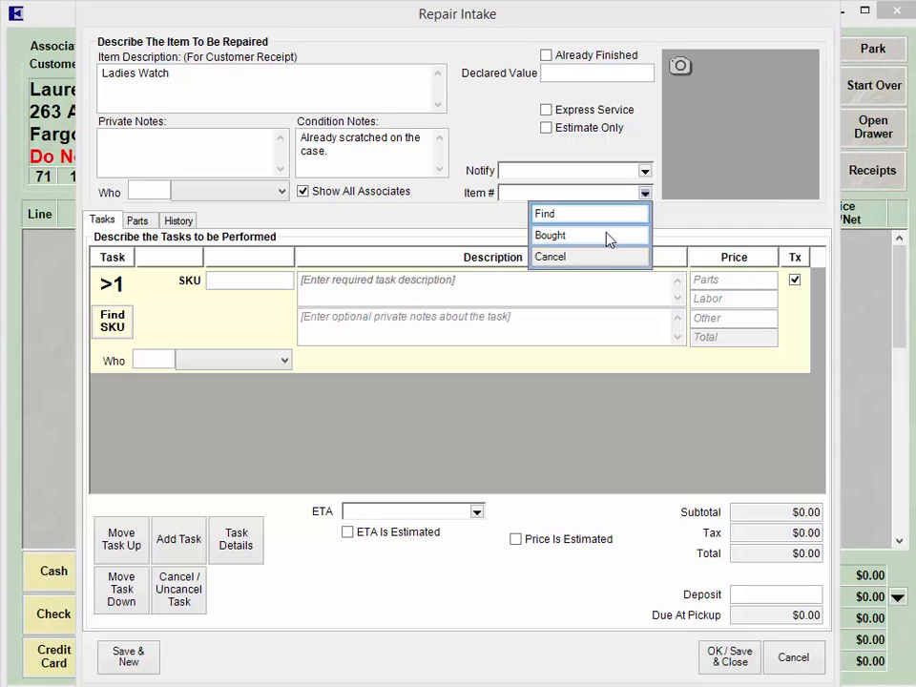
Describe the first repair task as "Replace battery" with $5.00 for parts and $5.00 for labor
{"action": "left_click", "coordinate": [562, 295]}
{"action": "type", "text": "Replace battery"}
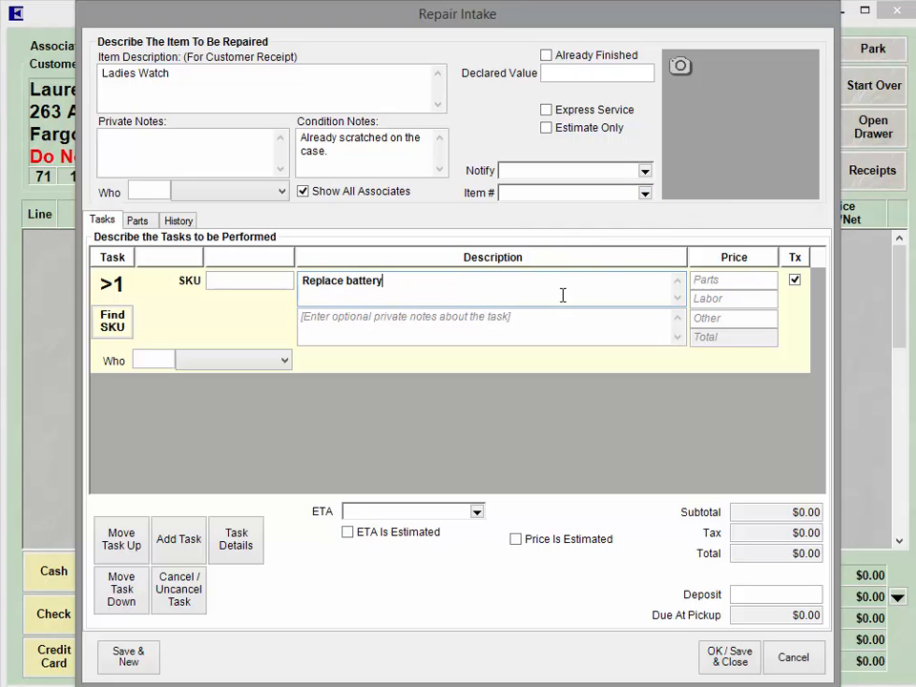
{"action": "left_click", "coordinate": [716, 281]}
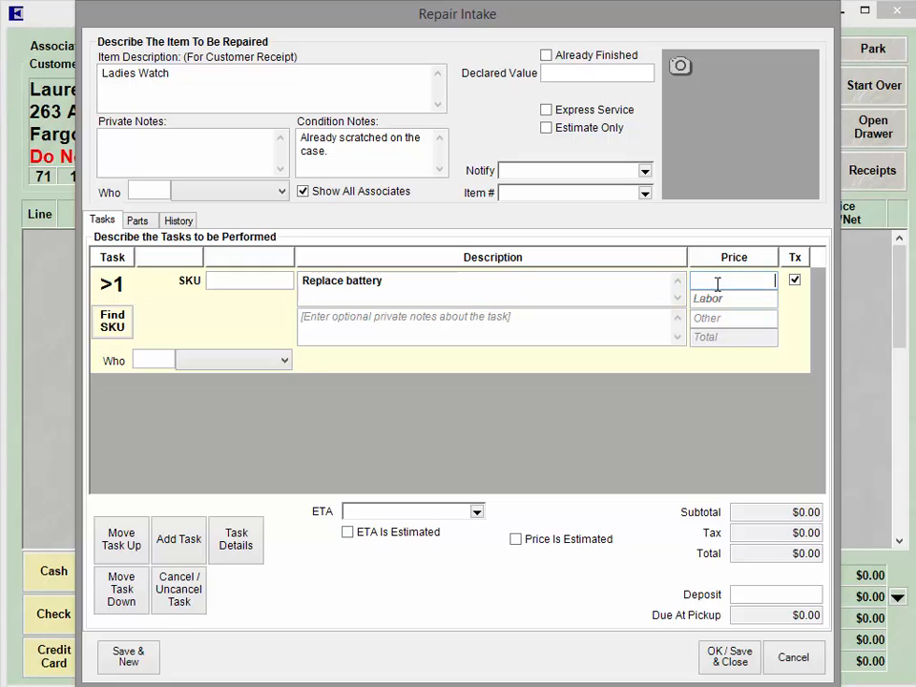
{"action": "type", "text": "5"}
{"action": "left_click", "coordinate": [730, 297]}
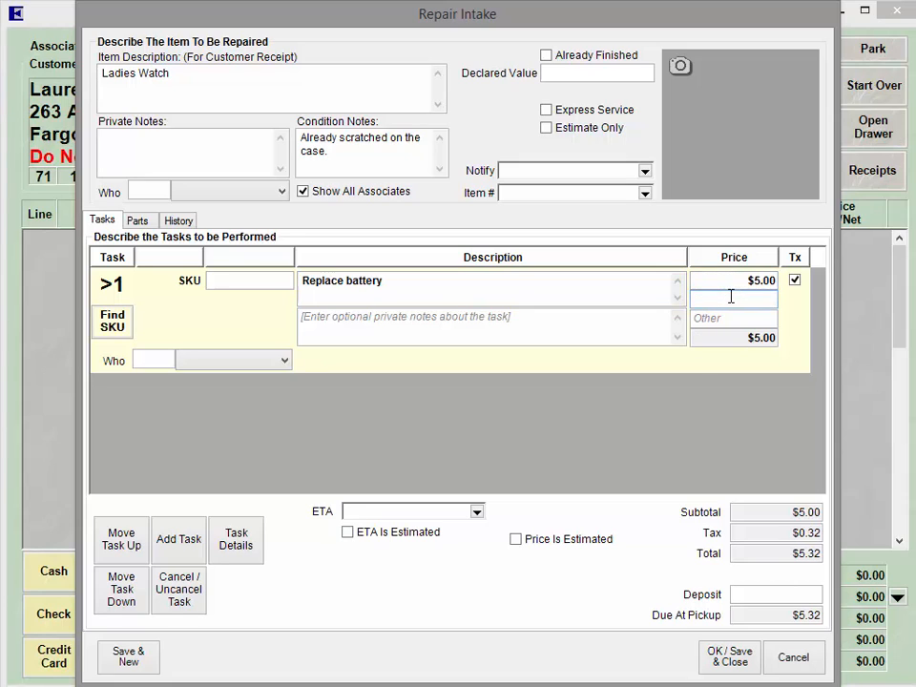
{"action": "type", "text": "5"}
{"action": "left_click", "coordinate": [737, 318]}
Add a second repair task, "Replace watchband", with $20.00 for parts and $5.00 for labor
{"action": "left_click", "coordinate": [176, 542]}
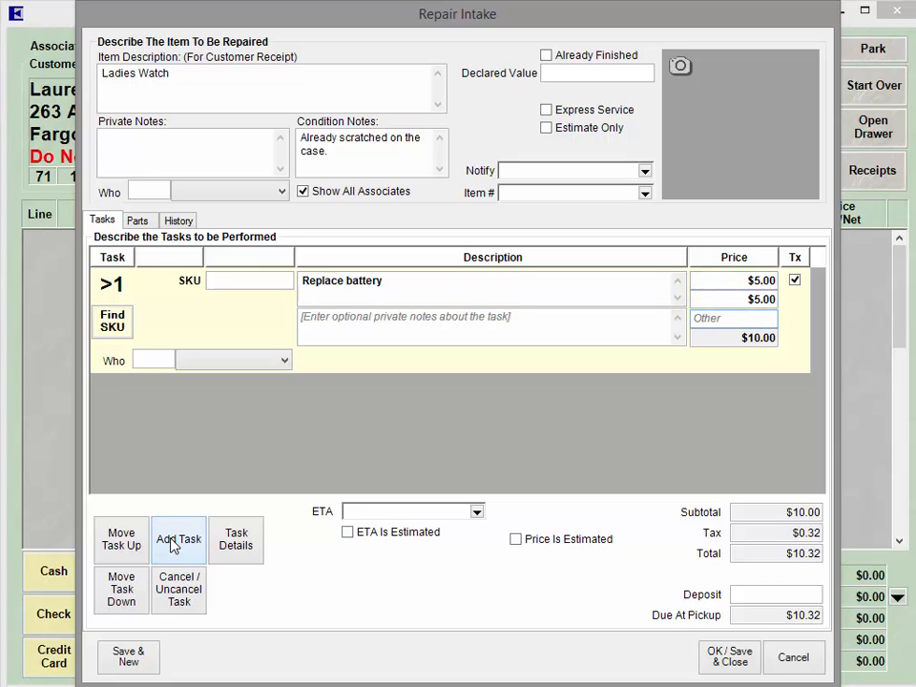
{"action": "type", "text": "Replace watchband"}
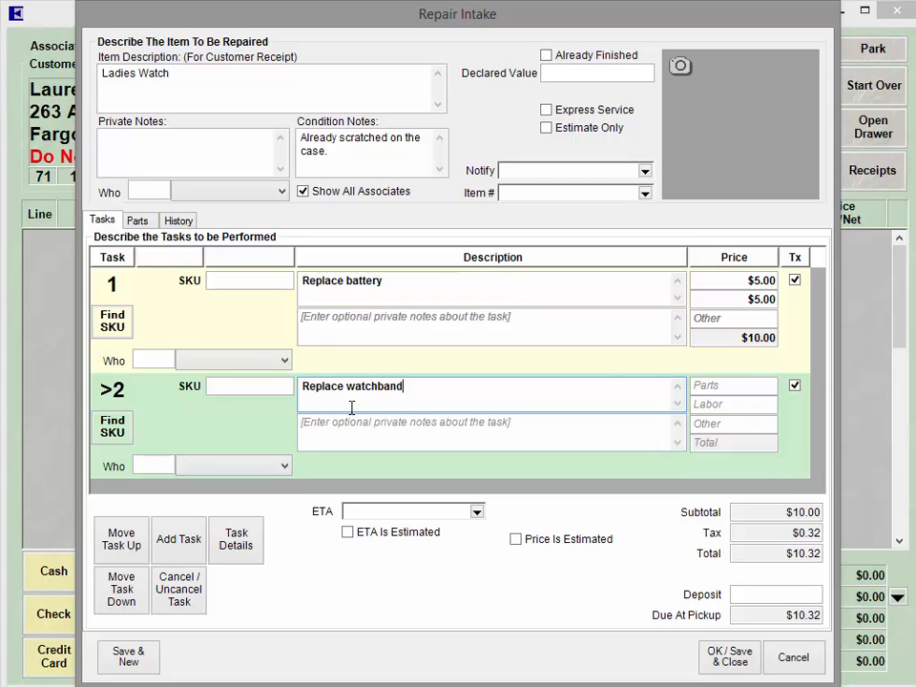
{"action": "left_click", "coordinate": [743, 385]}
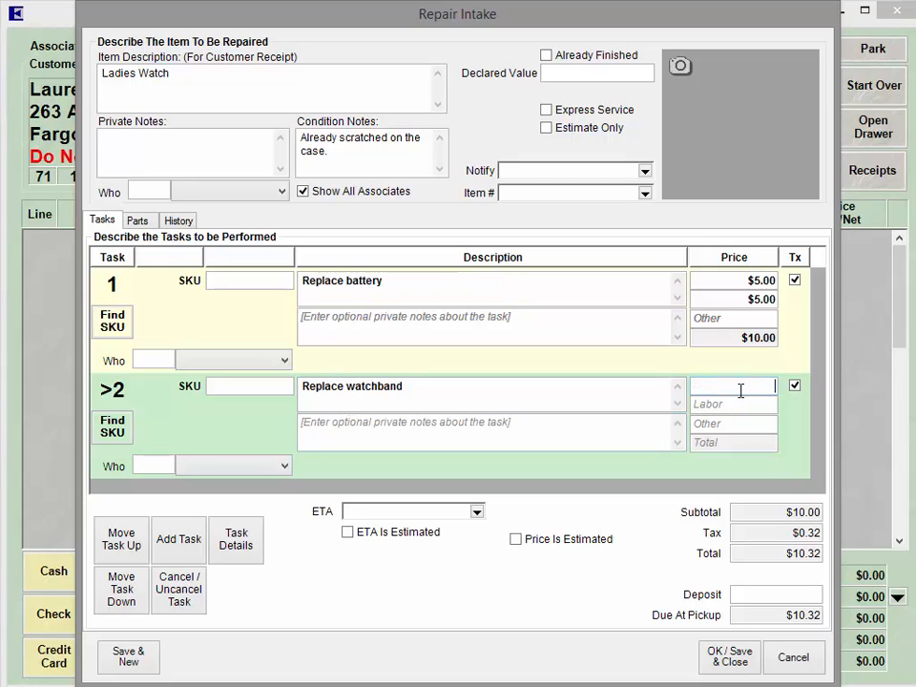
{"action": "type", "text": "20"}
{"action": "left_click", "coordinate": [750, 404]}
{"action": "type", "text": "5"}
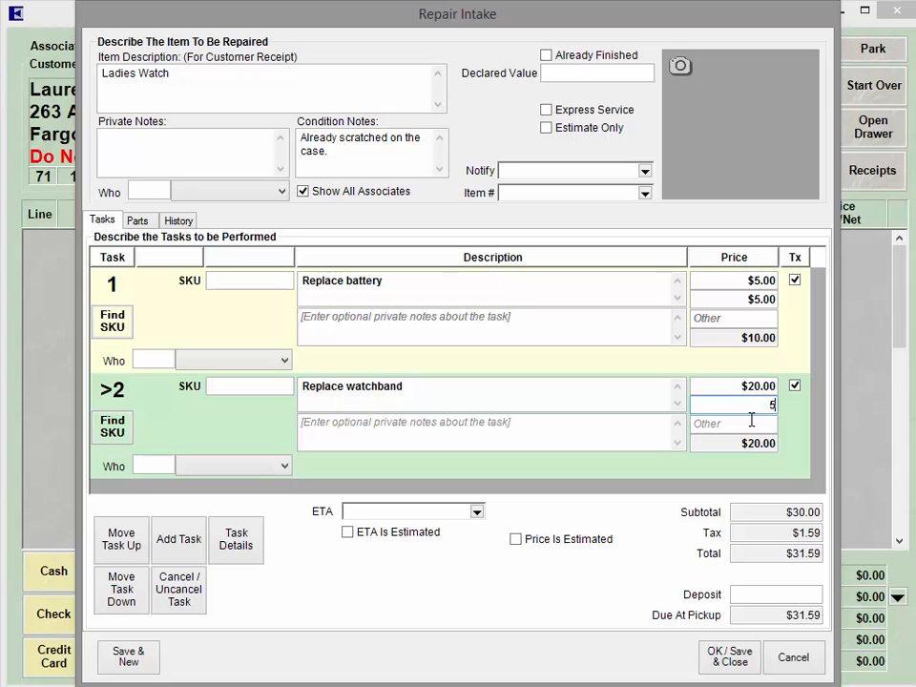
{"action": "left_click", "coordinate": [754, 424]}
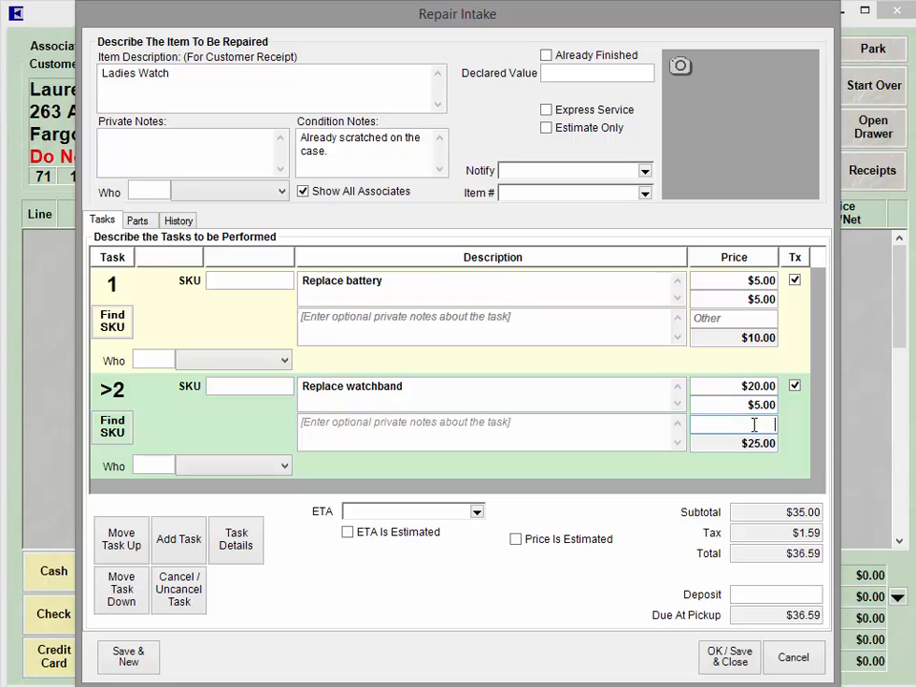
Set the repair's ETA to 7 days from today and mark the ETA as estimated
{"action": "left_click", "coordinate": [478, 513]}
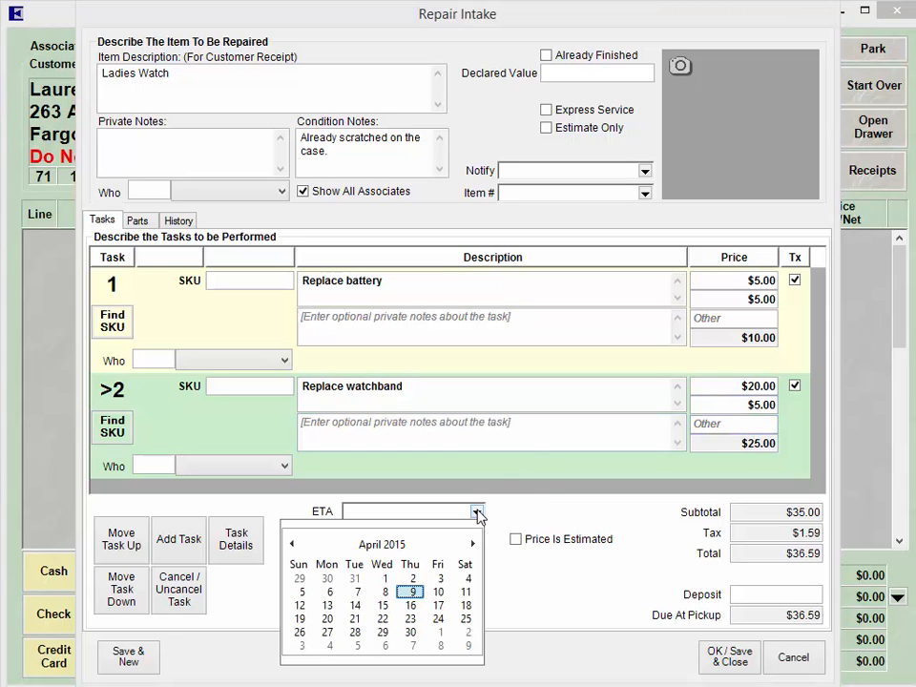
{"action": "left_click", "coordinate": [410, 605]}
{"action": "type", "text": "7"}
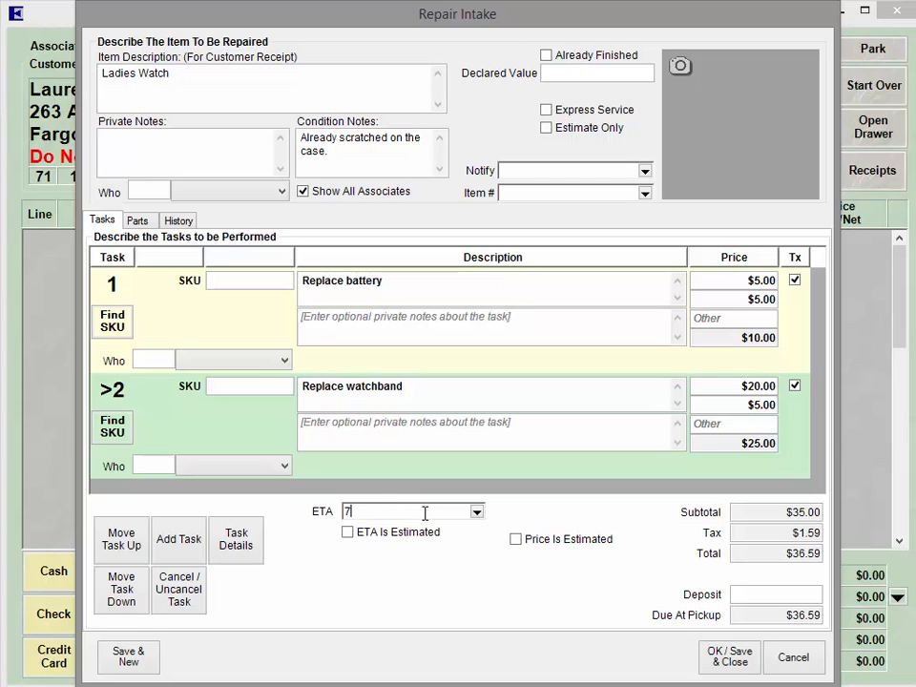
{"action": "key", "text": "Tab"}
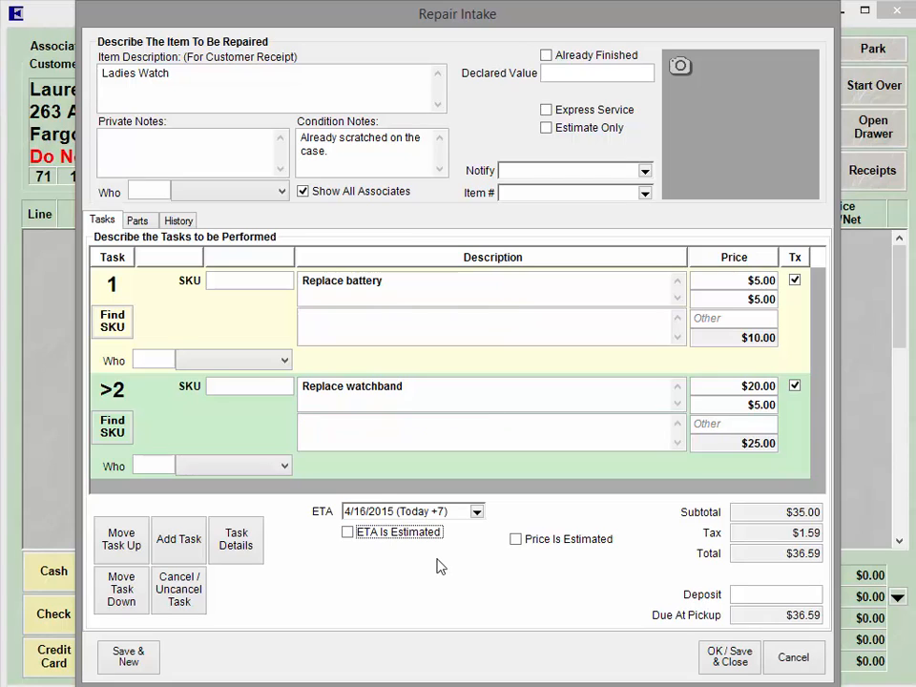
{"action": "left_click", "coordinate": [351, 535]}
Enter a $10.00 deposit for the watch repair and save the repair intake to the transaction
{"action": "left_click", "coordinate": [769, 594]}
{"action": "type", "text": "10.00"}
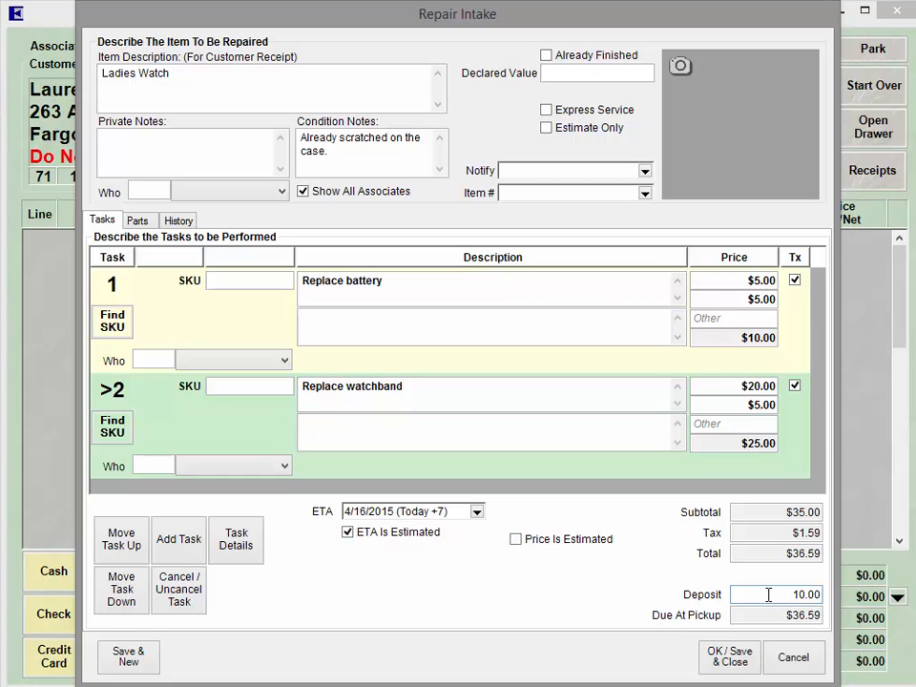
{"action": "left_click", "coordinate": [745, 659]}
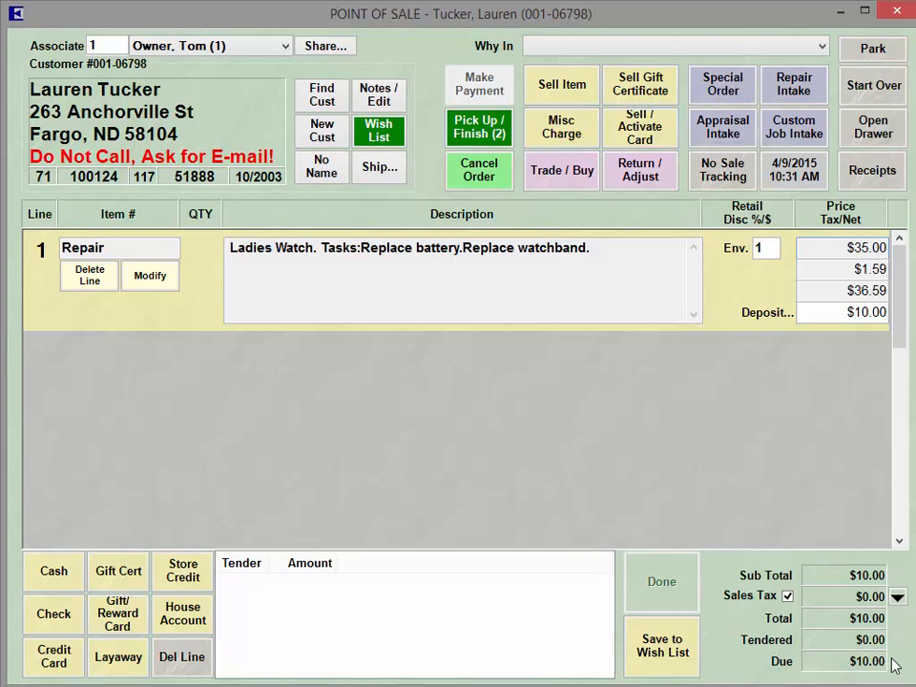
Tender the $10.00 repair deposit in cash
{"action": "left_click", "coordinate": [70, 574]}
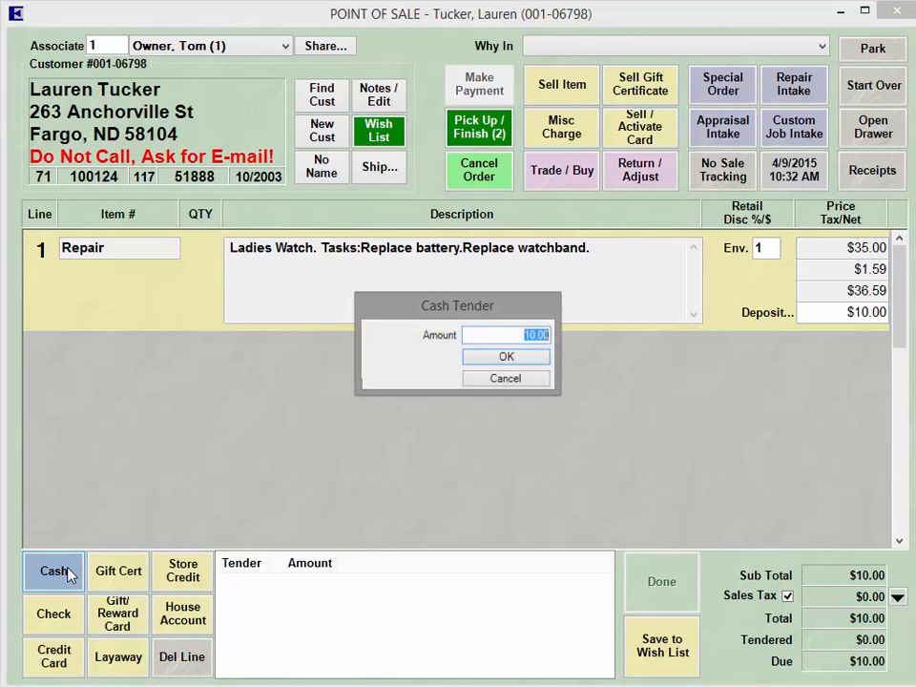
{"action": "key", "text": "Return"}
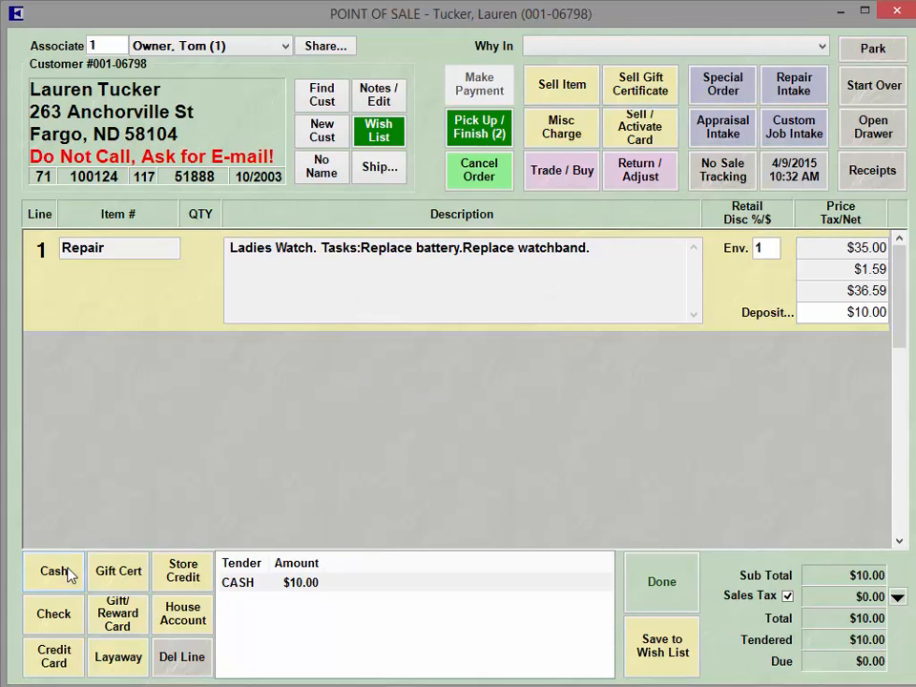